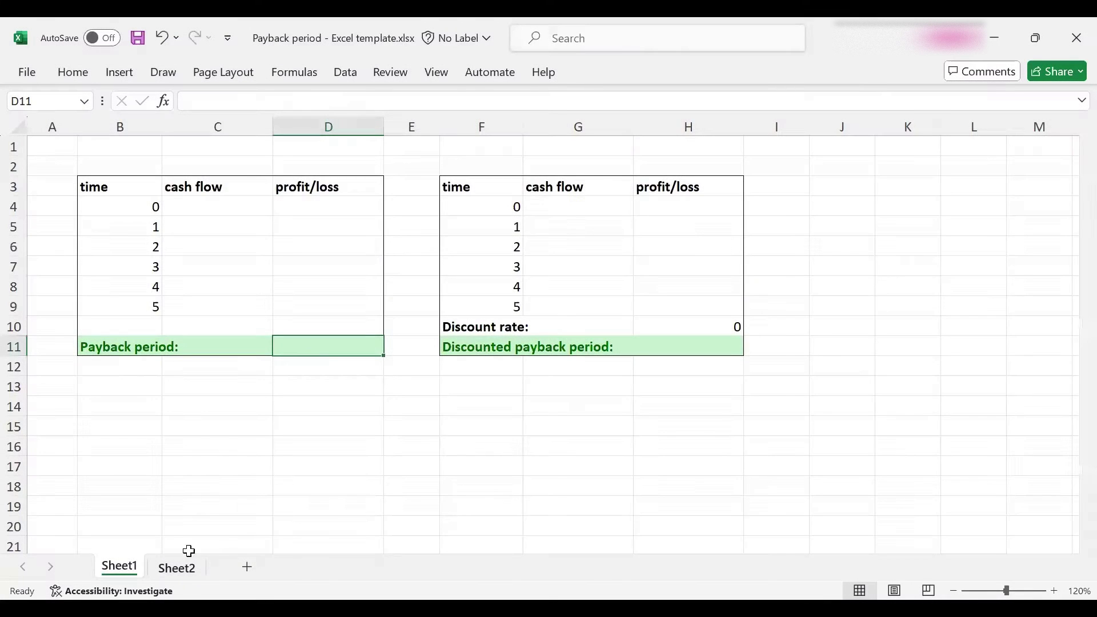
# After previewing the Sheet2 template, enter the -11000 initial outlay in C4 on Sheet1.
pyautogui.click(181, 566)
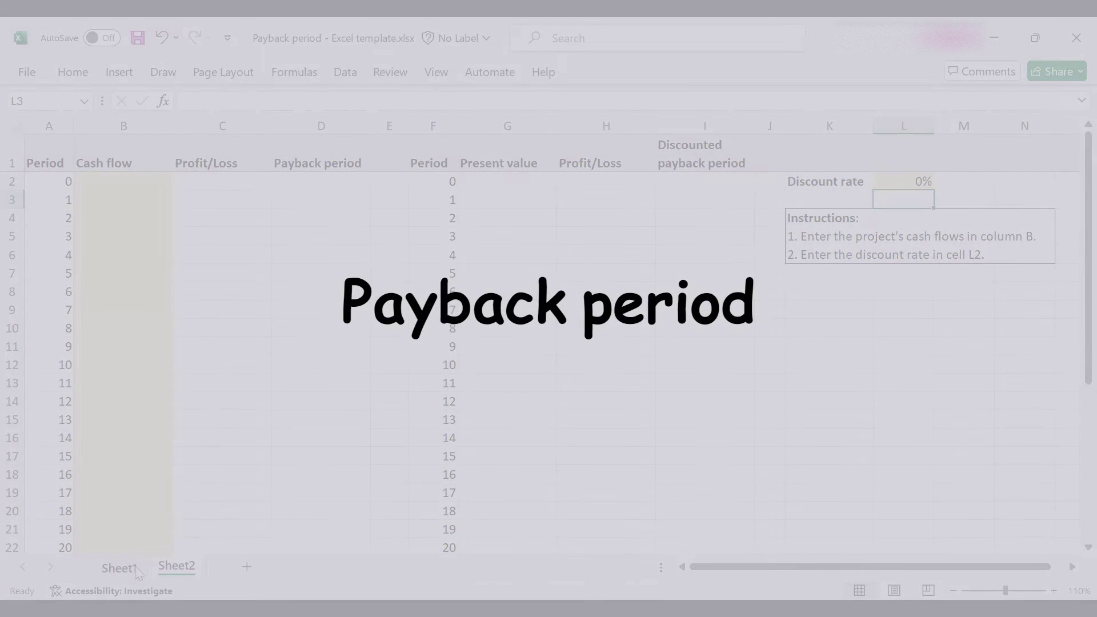
pyautogui.click(135, 568)
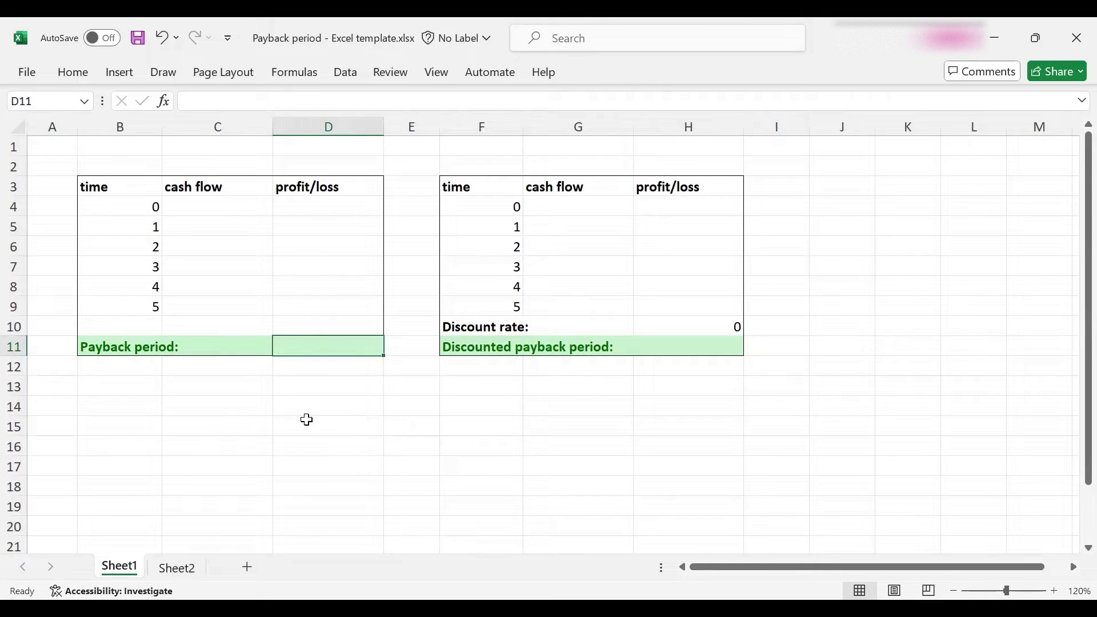
pyautogui.click(239, 210)
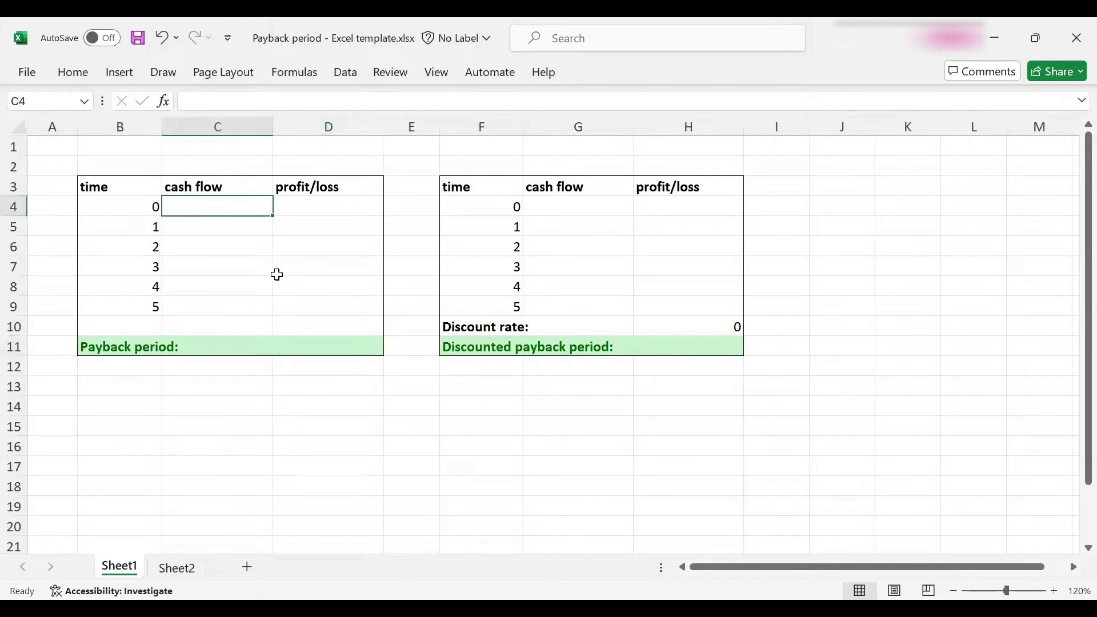
pyautogui.write('-')
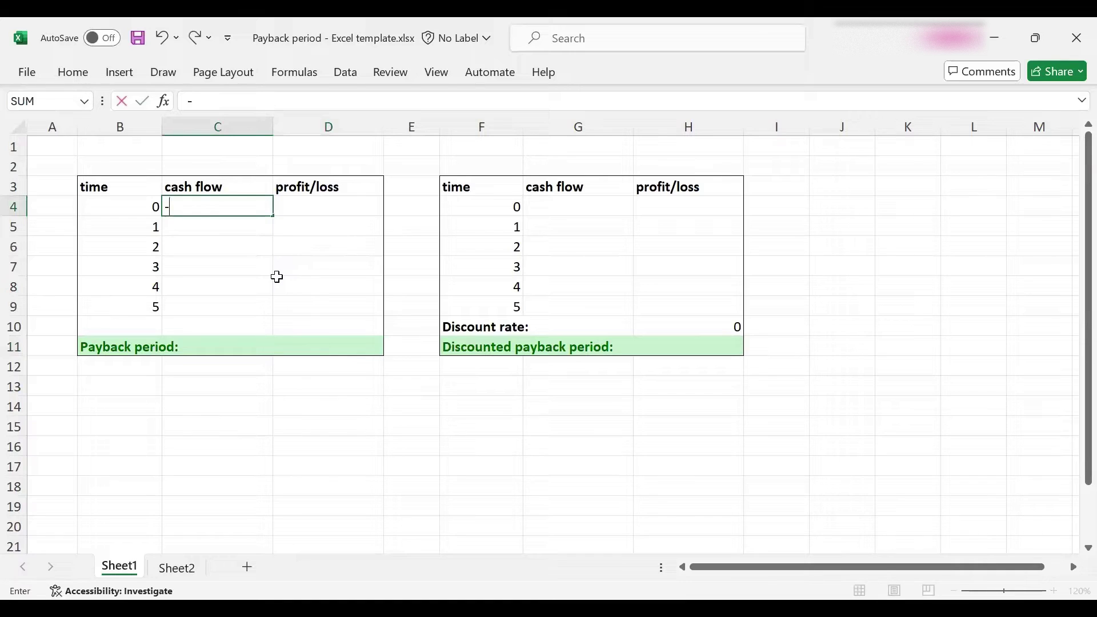
pyautogui.write('11000')
pyautogui.press('Return')
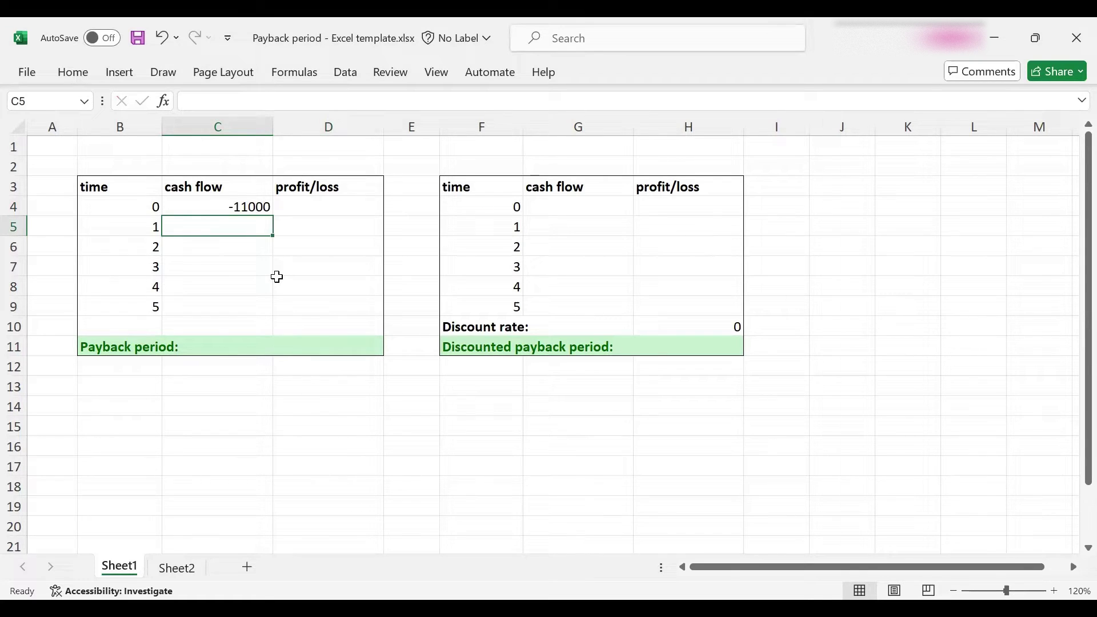
# Enter 3000 for years 1 and 2, then fill 3000 down through year 5 in C9.
pyautogui.write('3000')
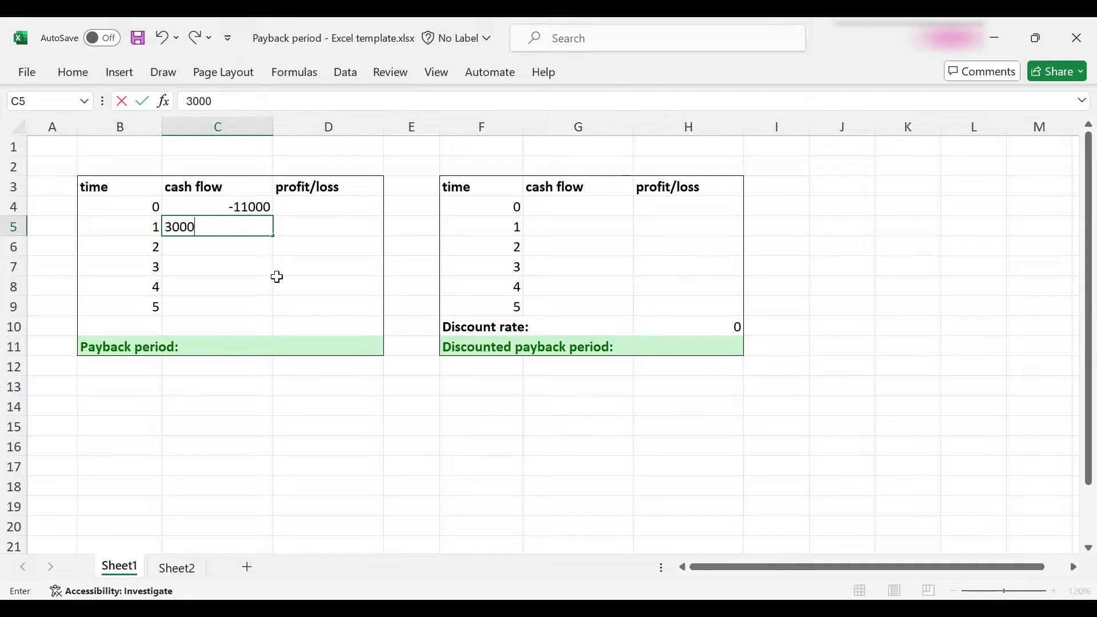
pyautogui.press('Return')
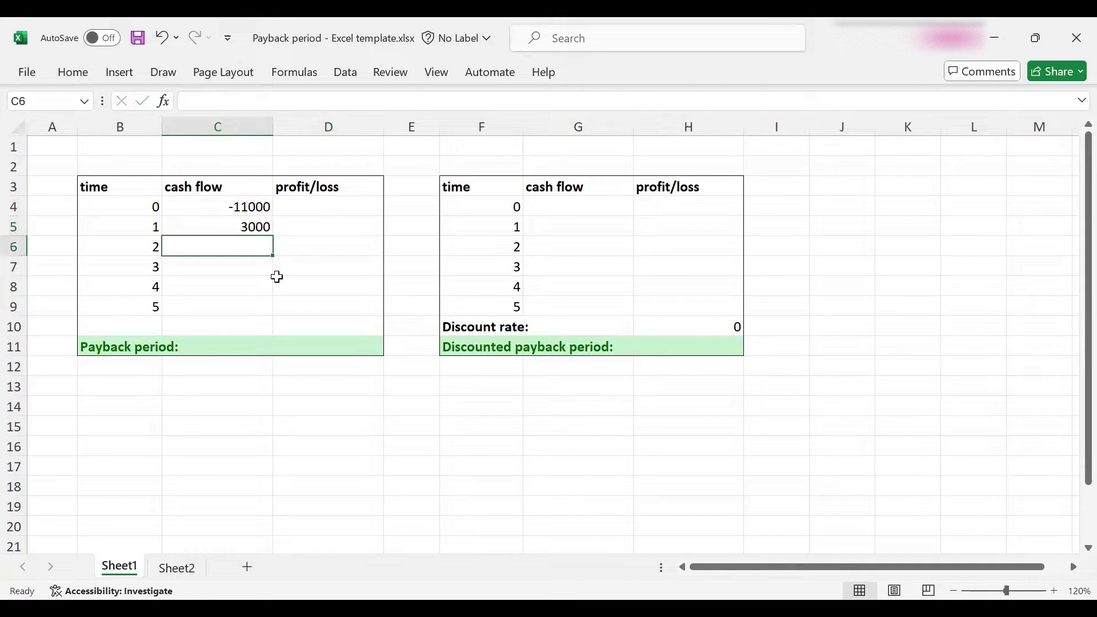
pyautogui.write('3000')
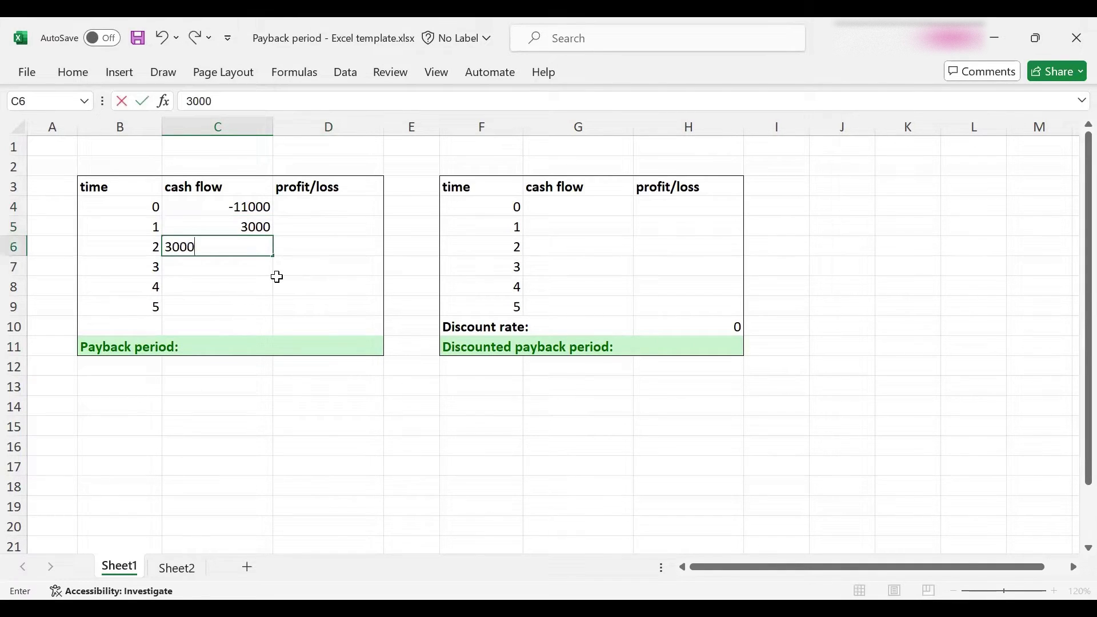
pyautogui.press('Return')
pyautogui.moveTo(238, 227); pyautogui.dragTo(273, 316)
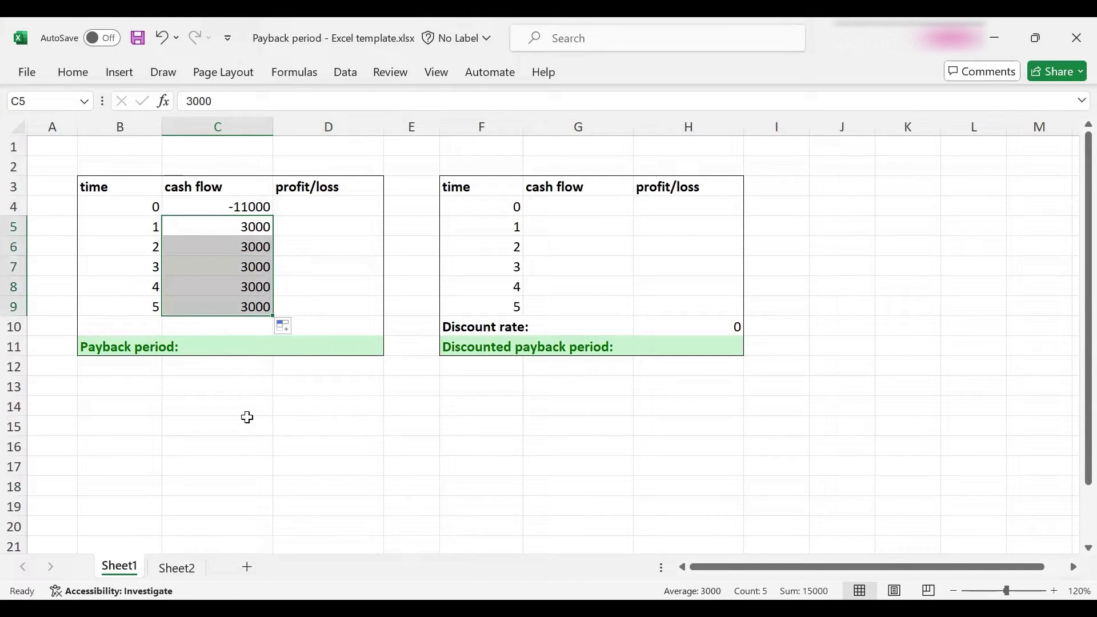
pyautogui.click(247, 419)
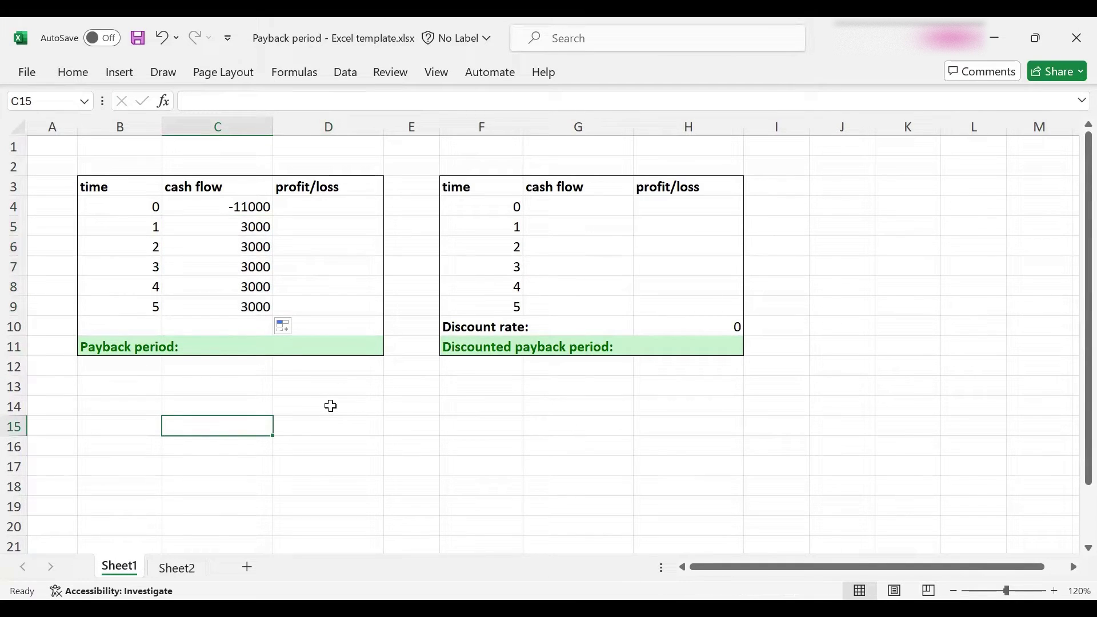
pyautogui.click(220, 207)
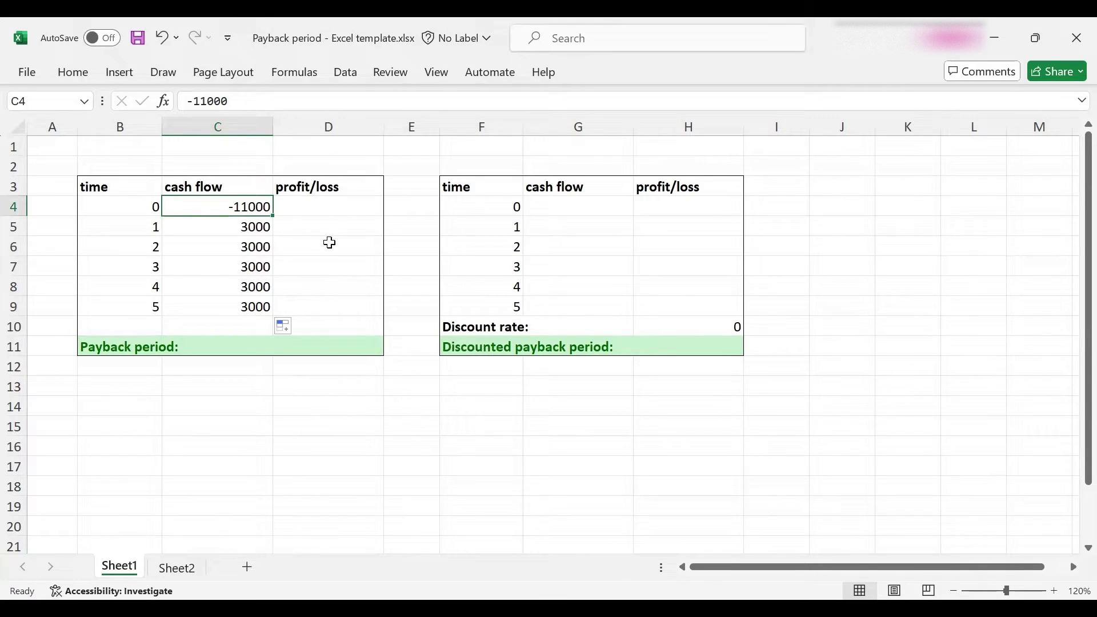
# Set D4's time-0 profit/loss to =C4, giving -11000.
pyautogui.click(346, 205)
pyautogui.write('=')
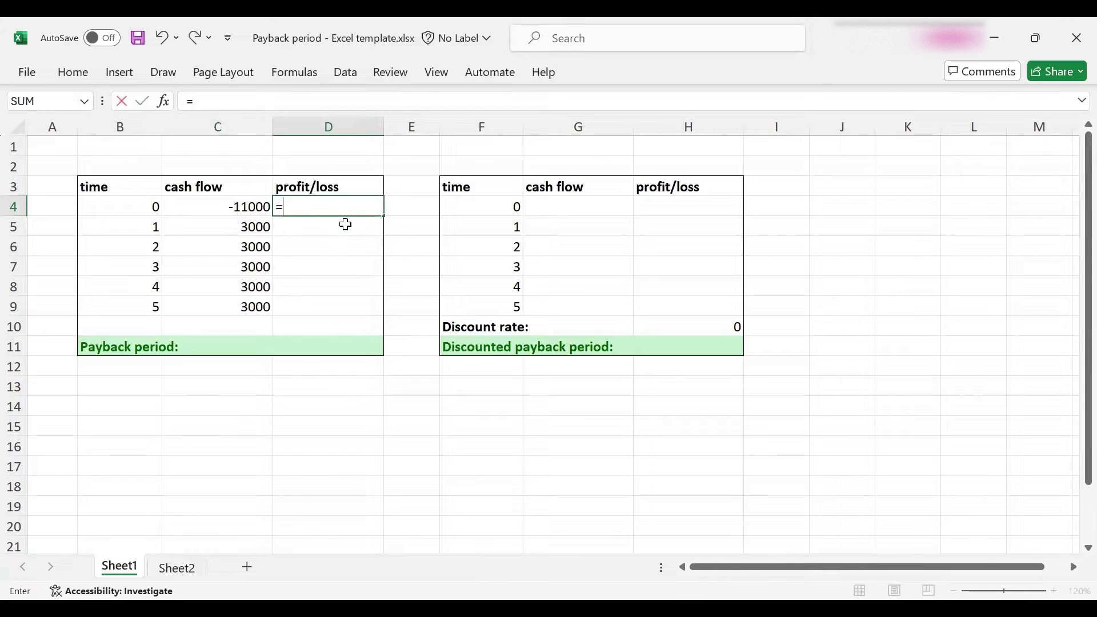
pyautogui.click(252, 206)
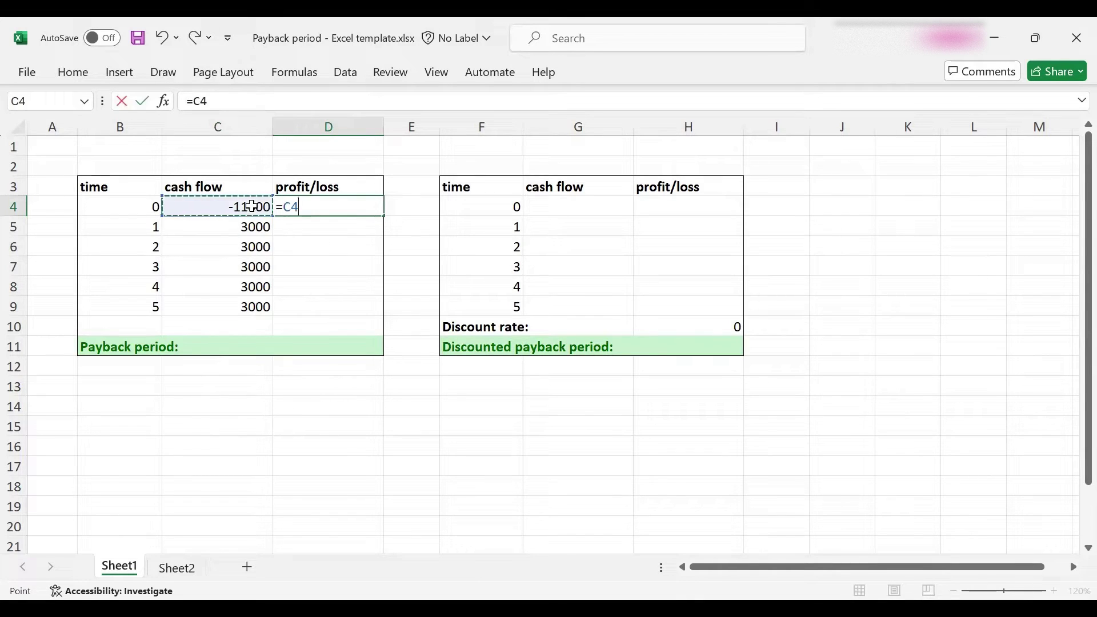
pyautogui.press('Return')
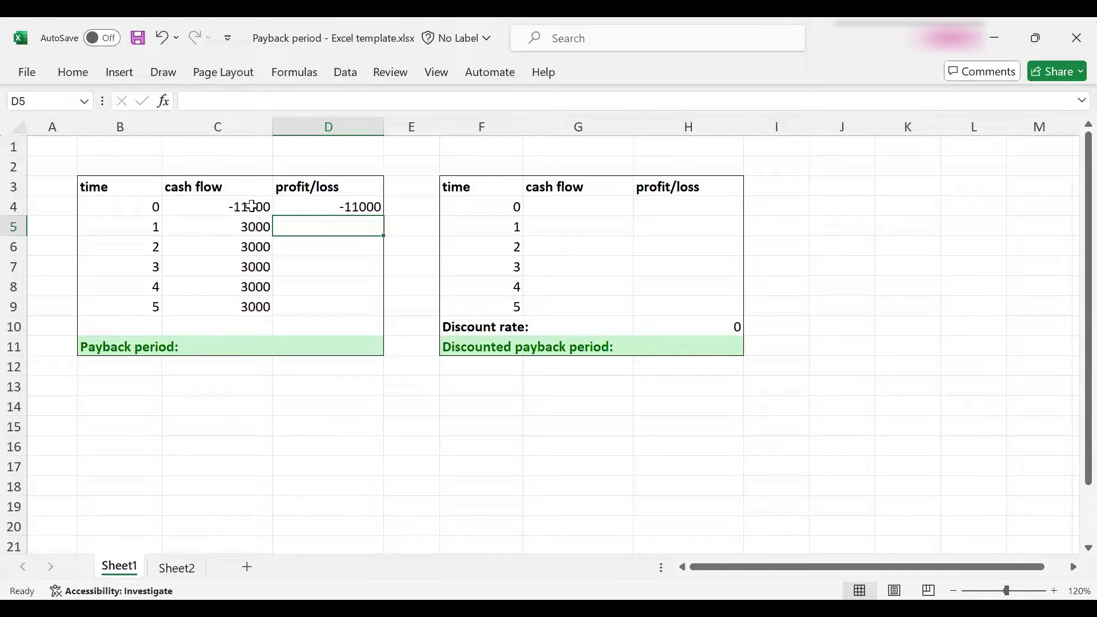
# Enter the cumulative formula =C5+D4 in D5 and extend it down to D9.
pyautogui.write('=')
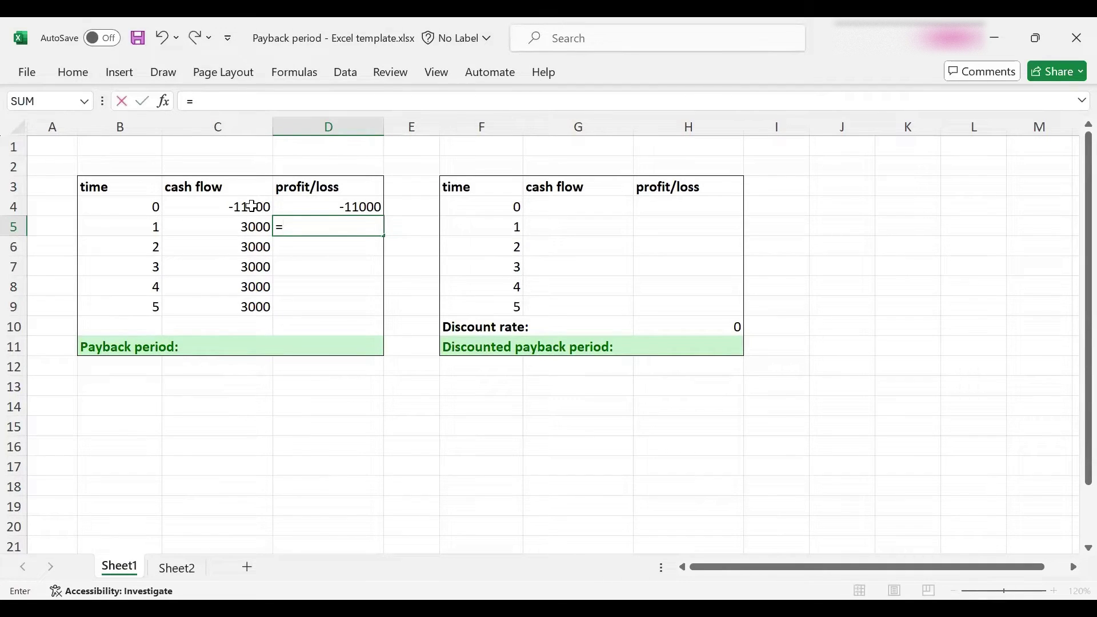
pyautogui.click(231, 225)
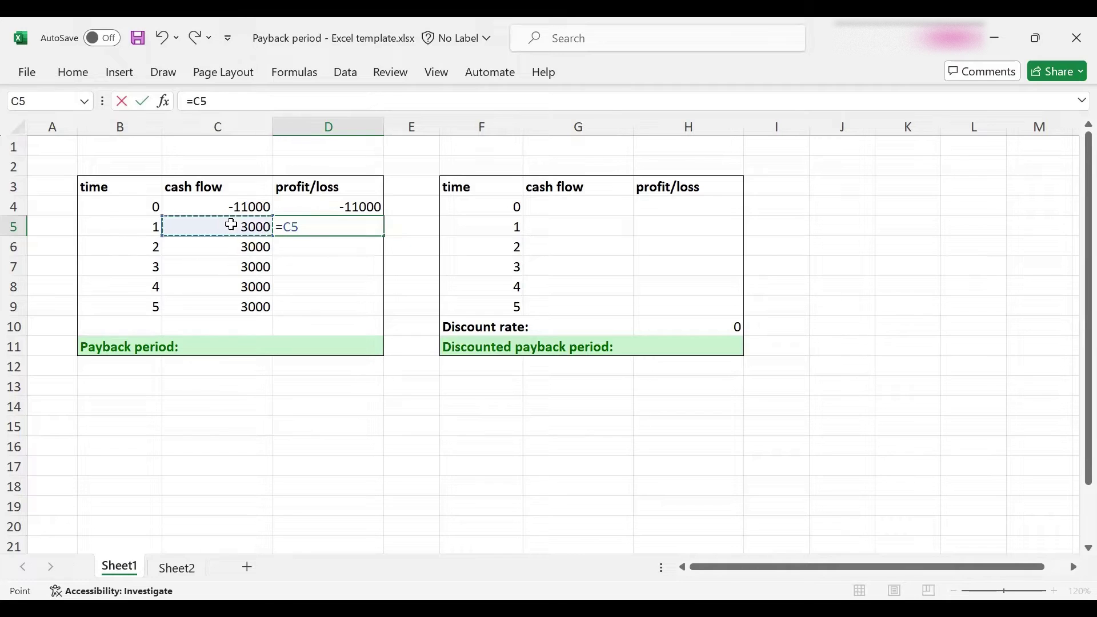
pyautogui.write('+')
pyautogui.click(297, 205)
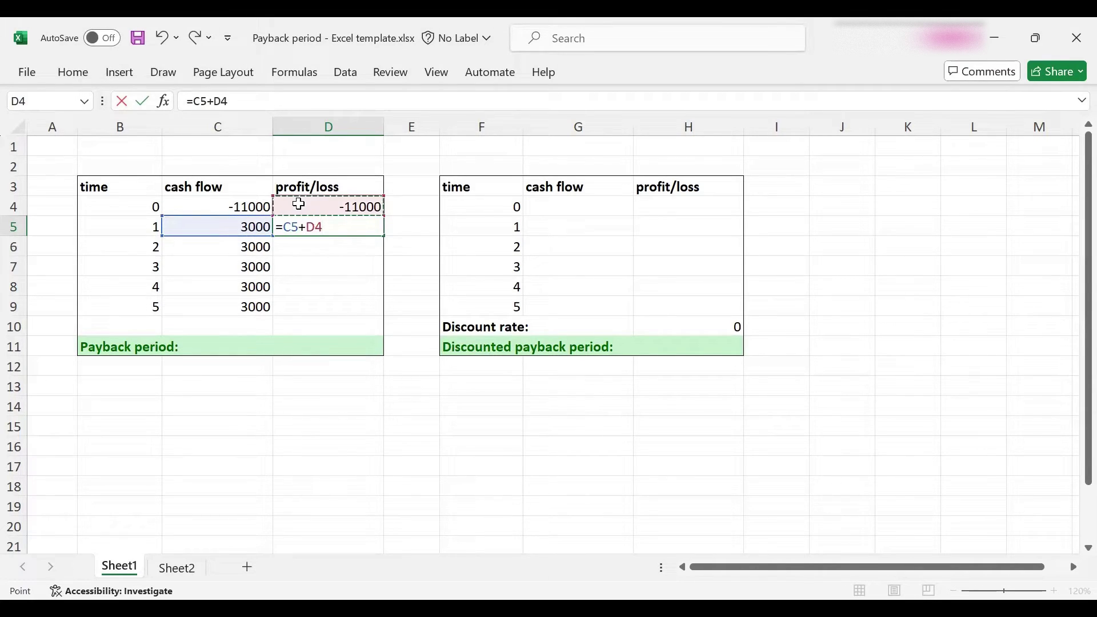
pyautogui.press('Return')
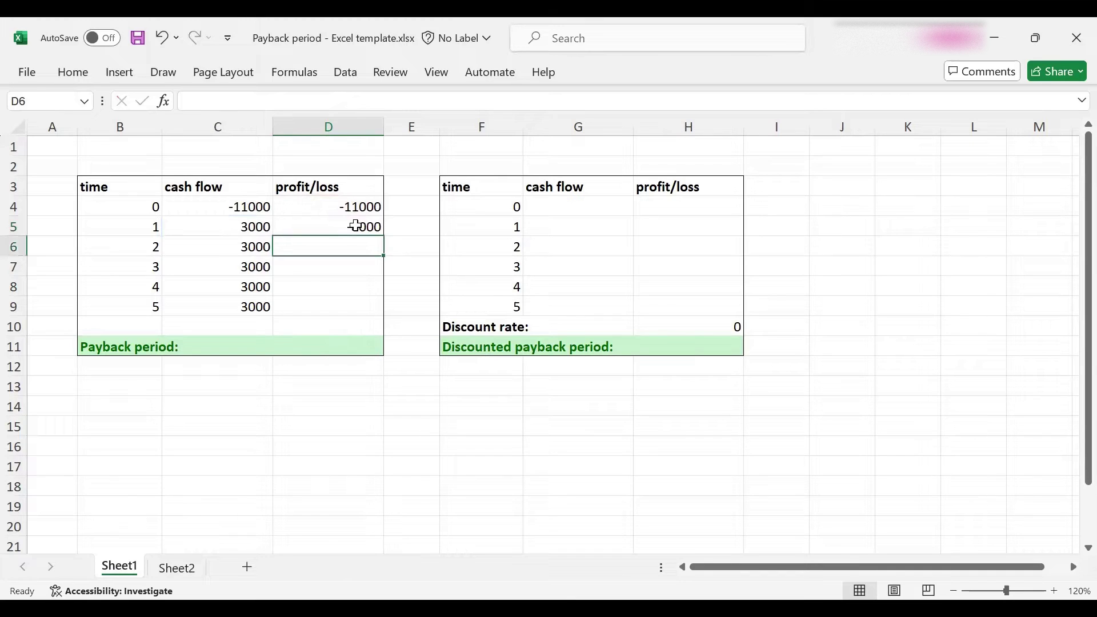
pyautogui.click(361, 225)
pyautogui.moveTo(387, 235); pyautogui.dragTo(387, 247)
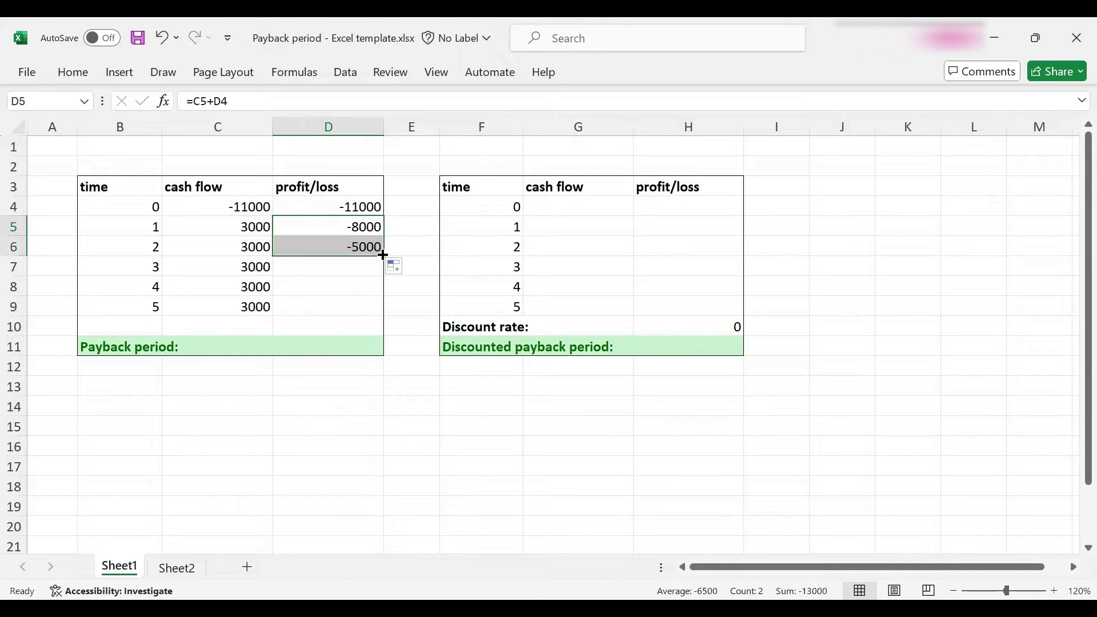
pyautogui.moveTo(383, 255); pyautogui.dragTo(380, 290)
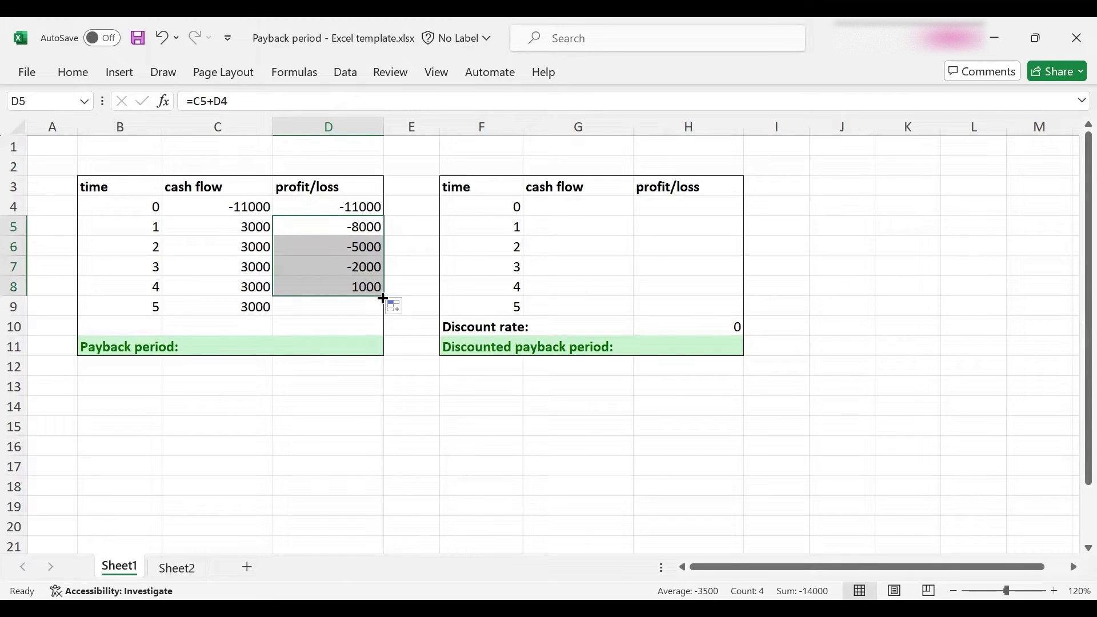
pyautogui.moveTo(383, 299); pyautogui.dragTo(379, 310)
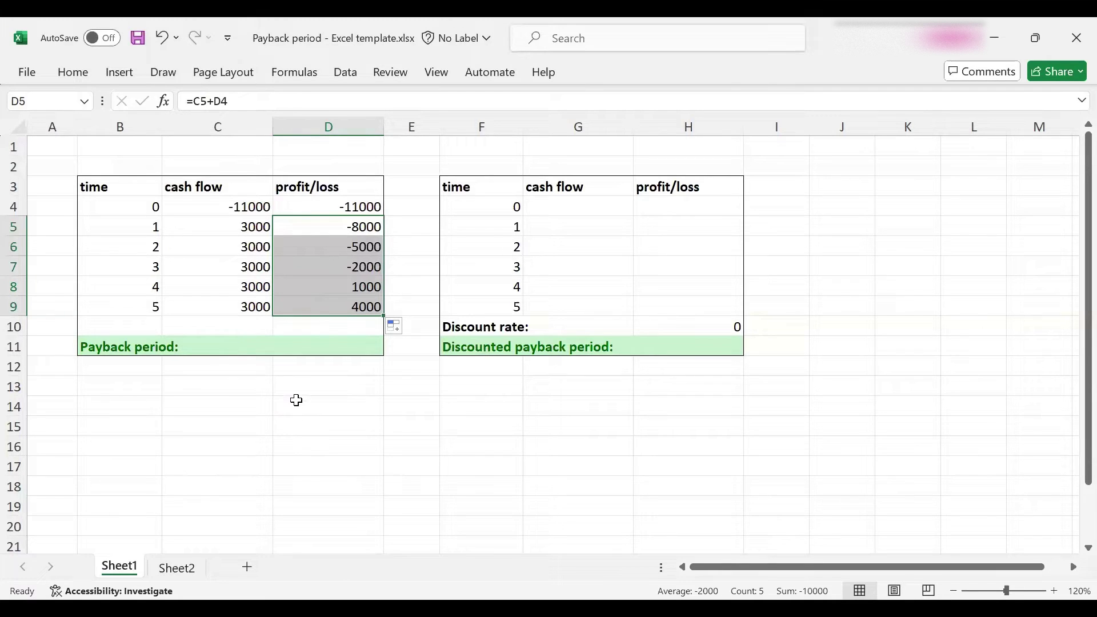
# Review the year 3 and year 4 profit/loss values in D7 and D8.
pyautogui.click(311, 266)
pyautogui.click(143, 266)
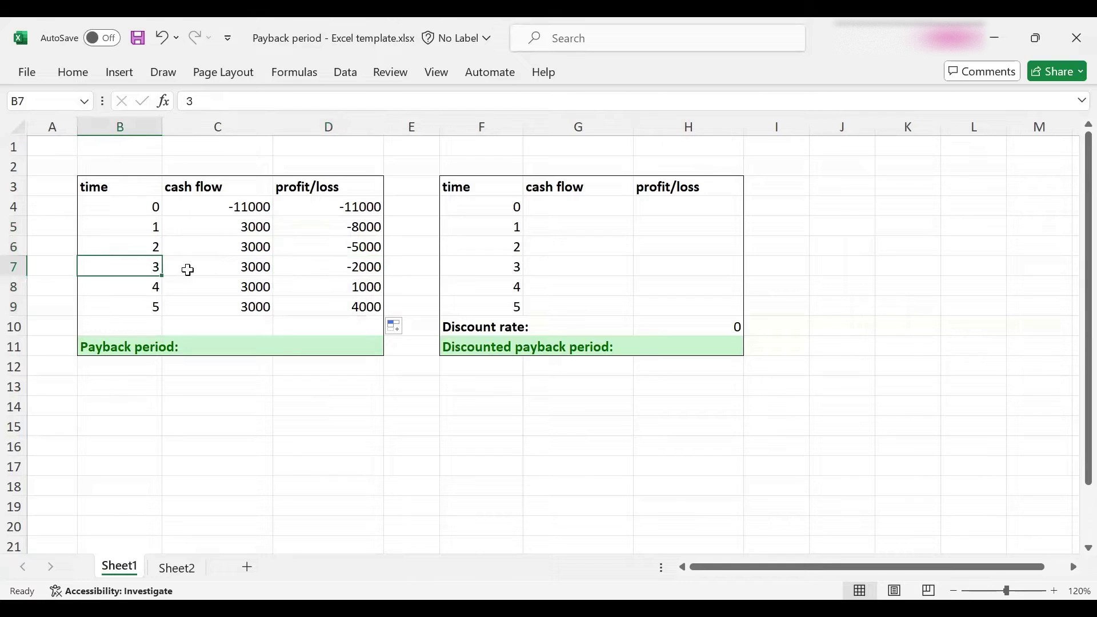
pyautogui.click(318, 269)
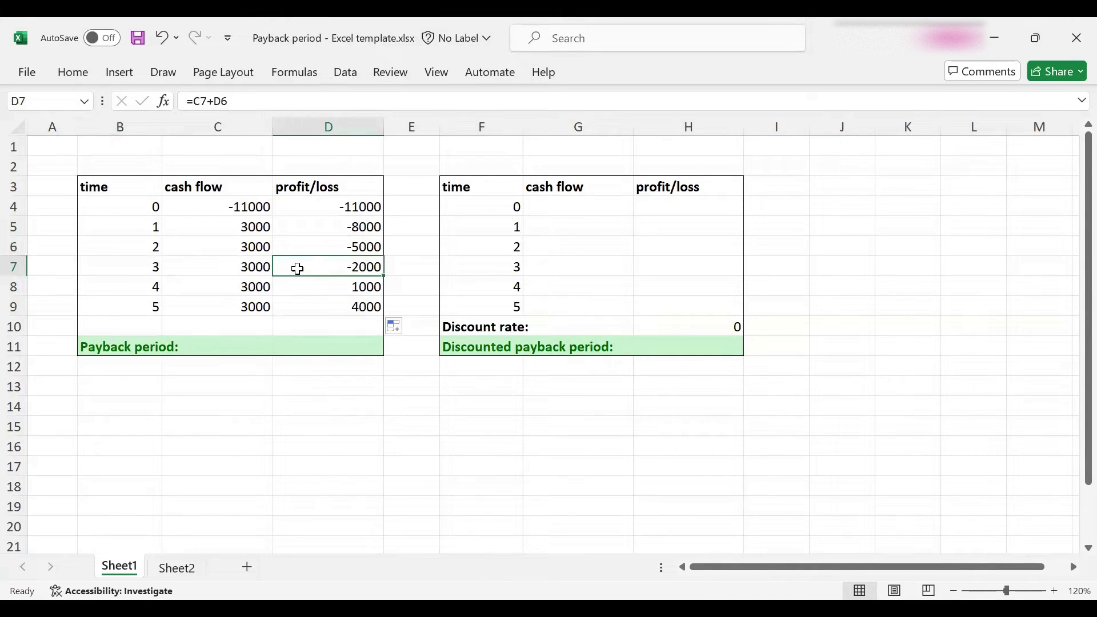
pyautogui.click(304, 284)
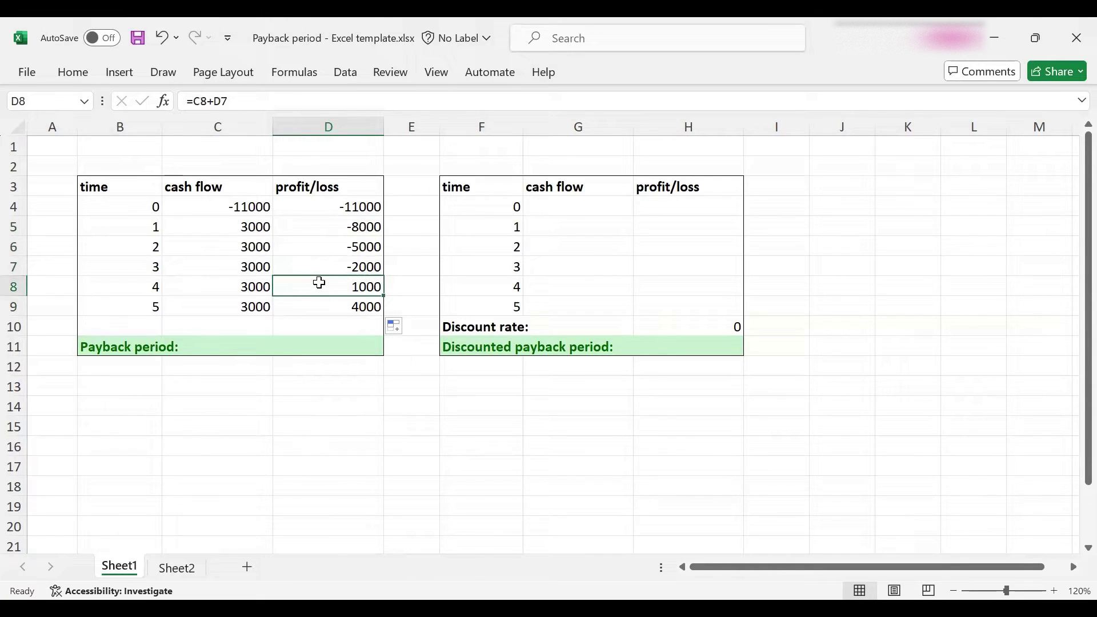
# Enter =3+(-D7/C8) in D11 for a payback period of 3.67.
pyautogui.click(299, 346)
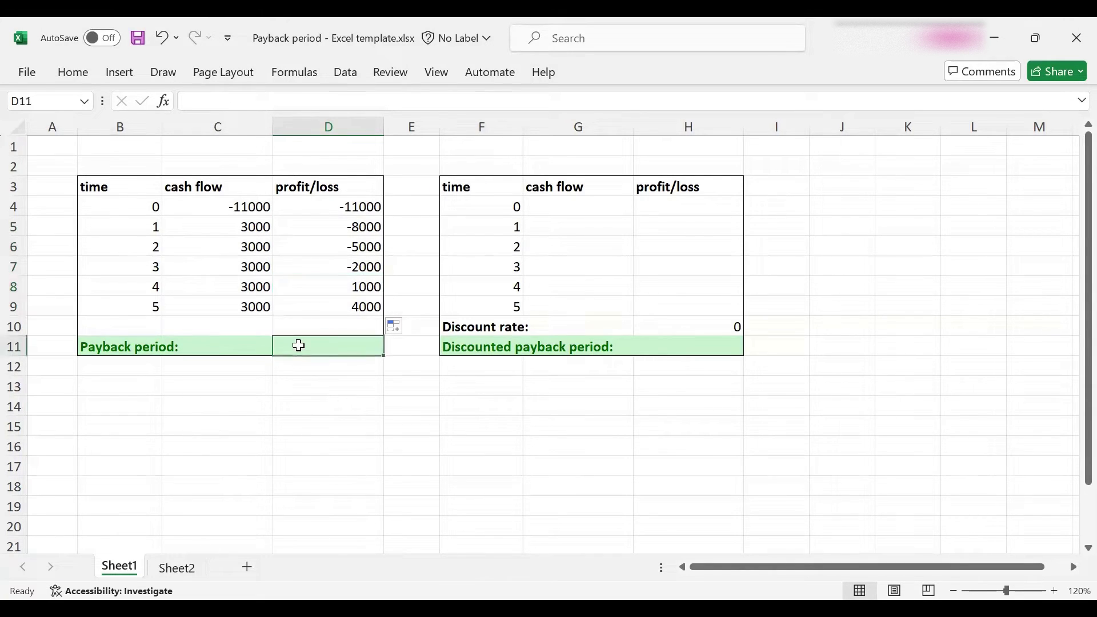
pyautogui.write('=3')
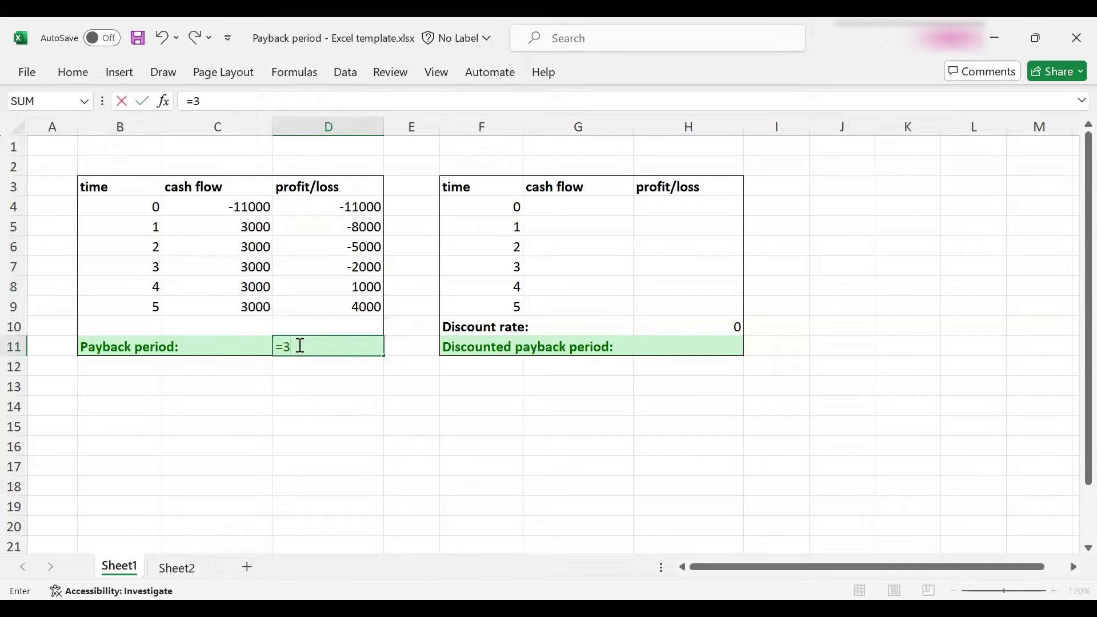
pyautogui.write('+')
pyautogui.write('(-')
pyautogui.click(338, 267)
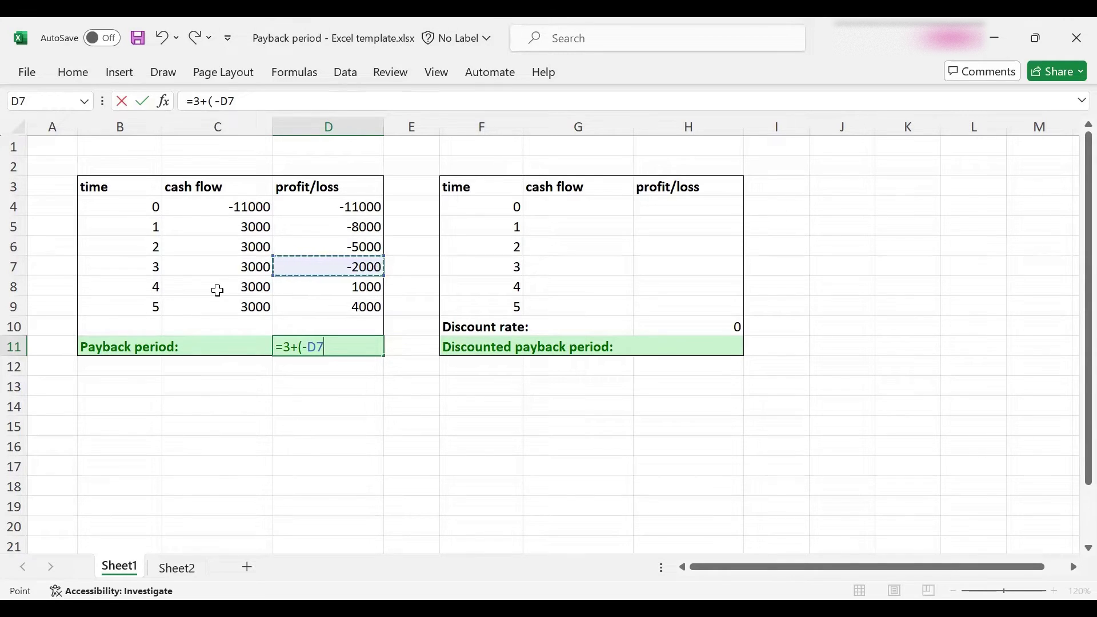
pyautogui.write('/')
pyautogui.click(218, 291)
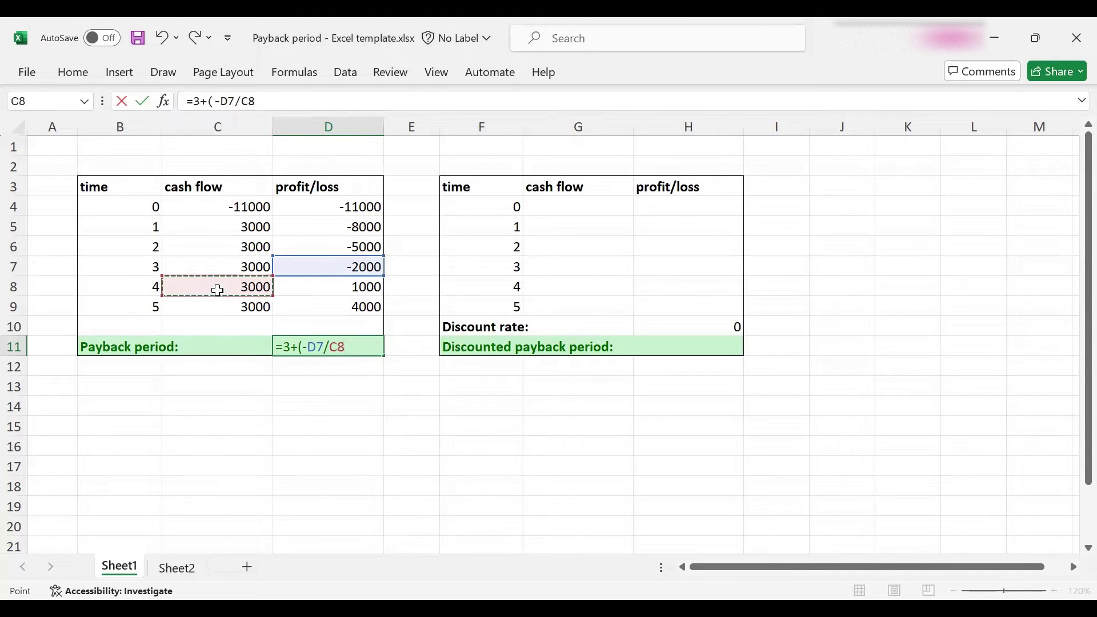
pyautogui.write(')')
pyautogui.press('Return')
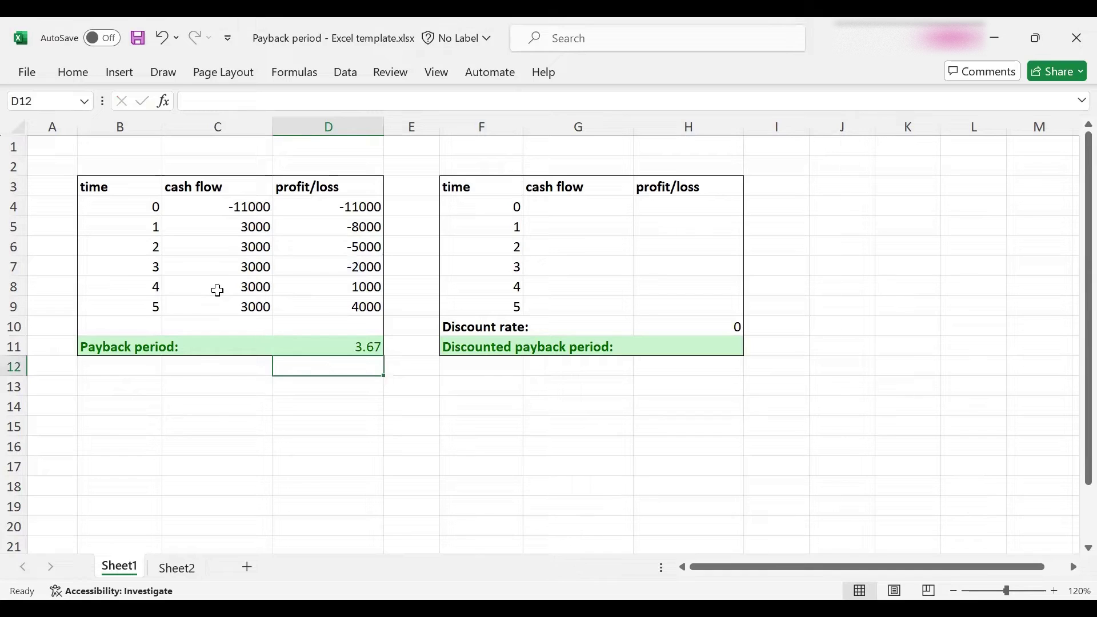
pyautogui.click(297, 352)
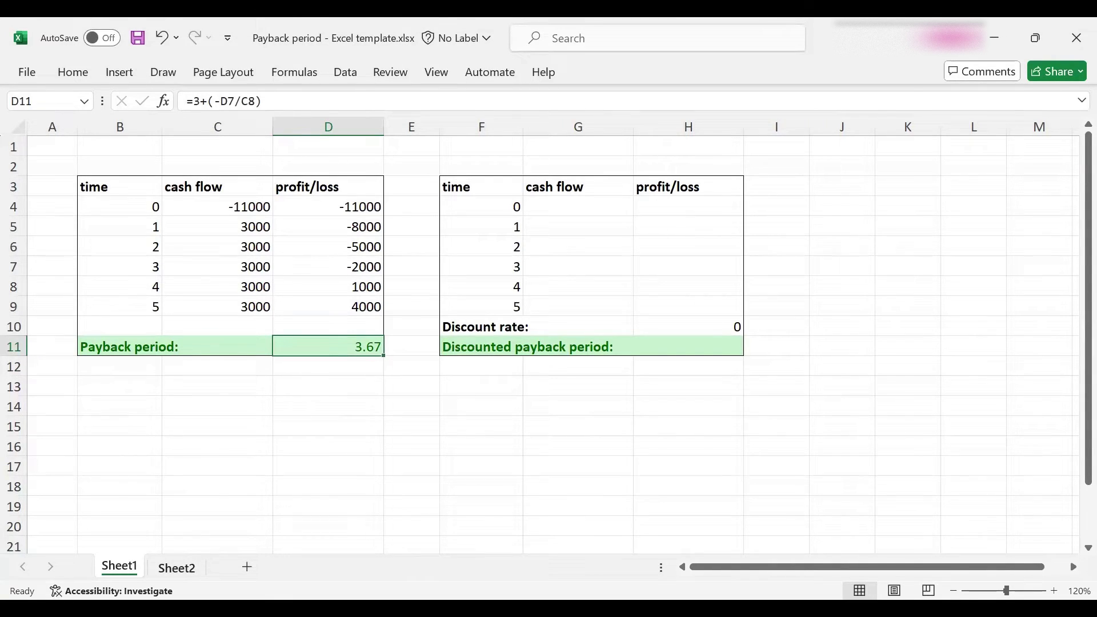
# On Sheet2, enter -$11,000 for period 0 and 3000 for periods 1 and 2.
pyautogui.click(177, 568)
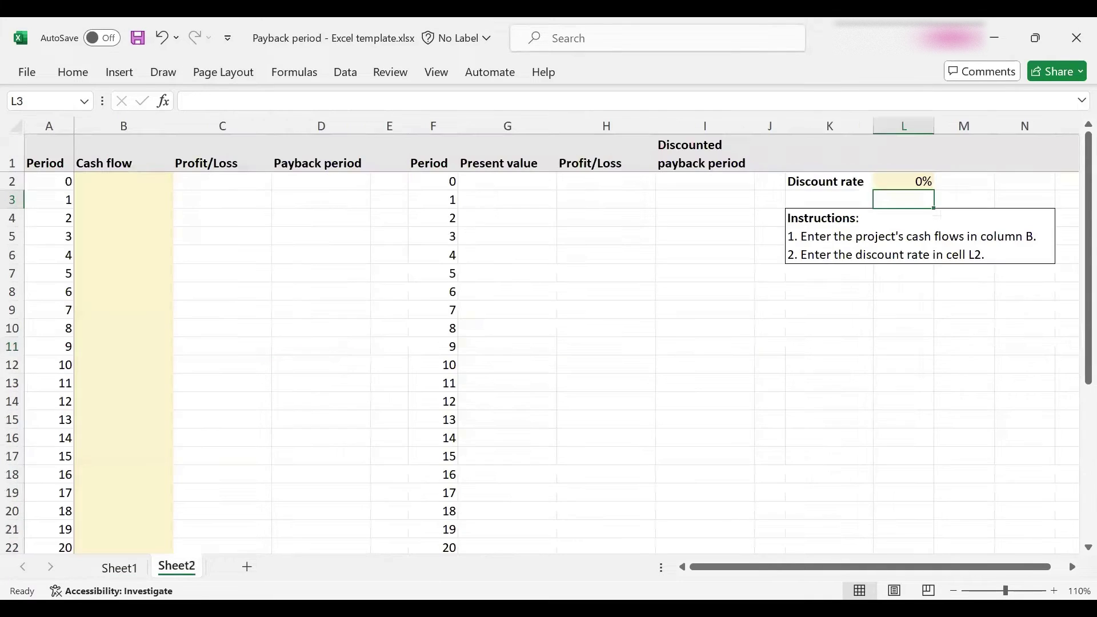
pyautogui.click(135, 183)
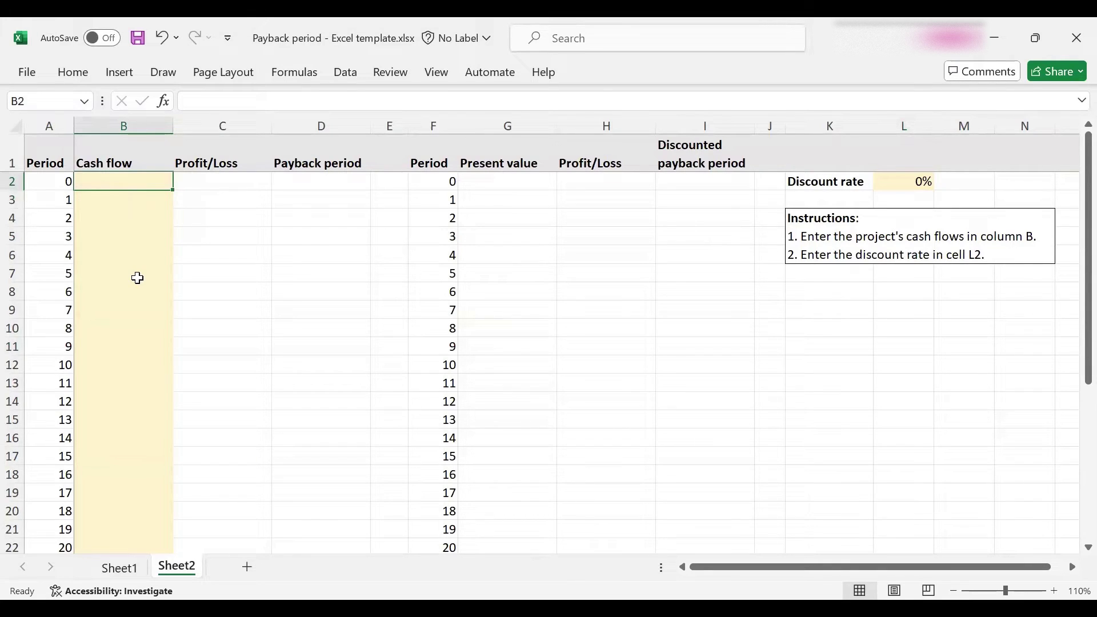
pyautogui.write('-')
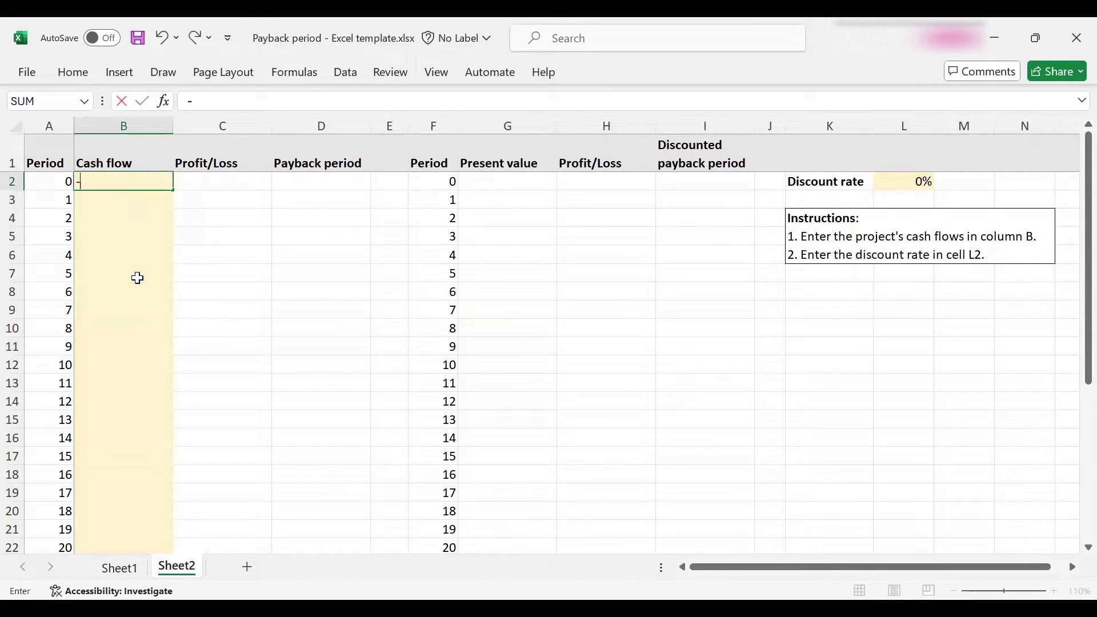
pyautogui.write('$11,000')
pyautogui.press('Return')
pyautogui.write('3000')
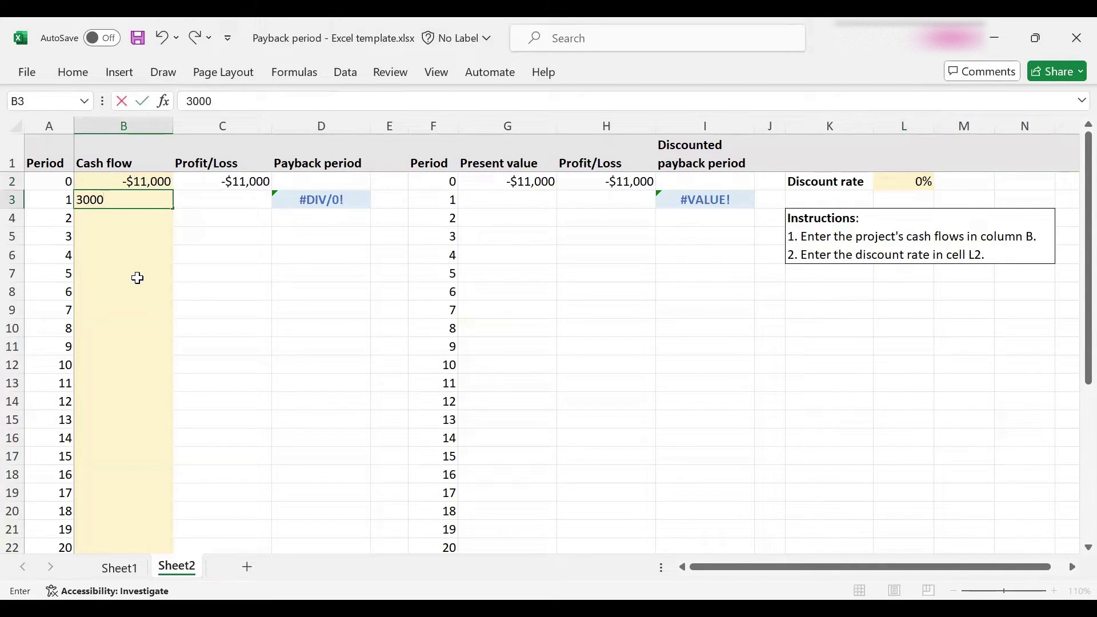
pyautogui.press('Return')
pyautogui.write('3000')
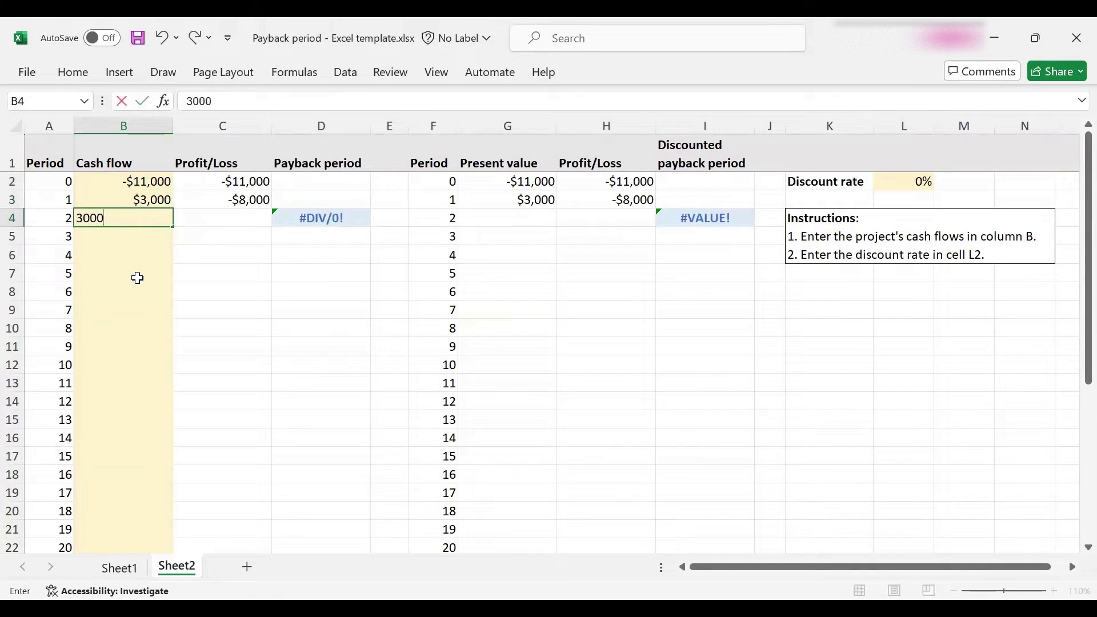
pyautogui.press('Return')
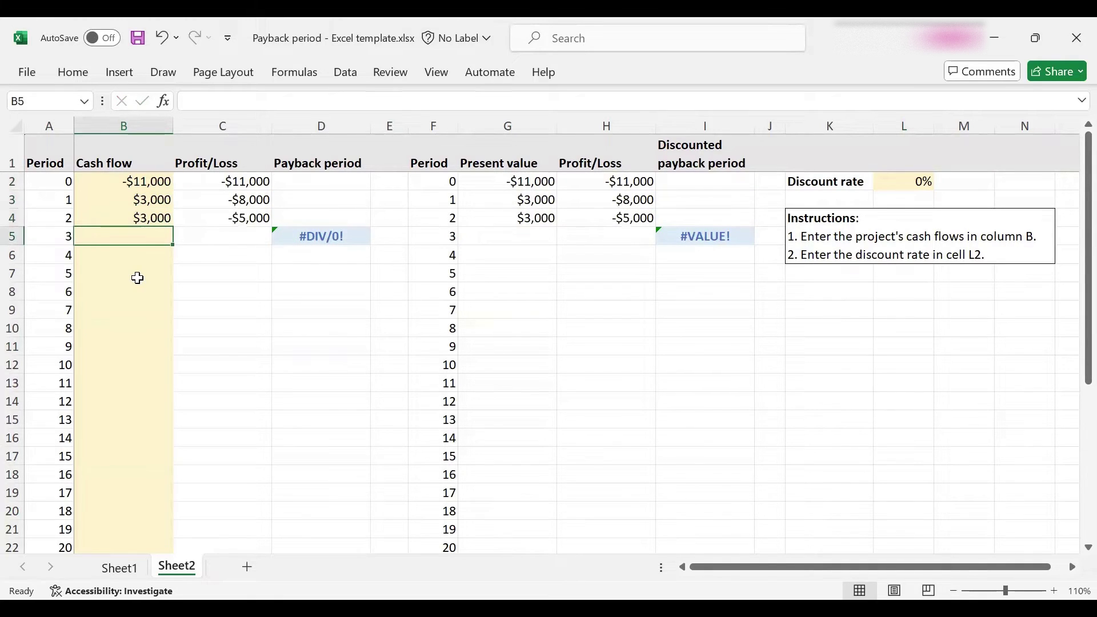
# Enter 3000 for periods 3 through 5 and check D6's 3.67 payback formula.
pyautogui.write('3000')
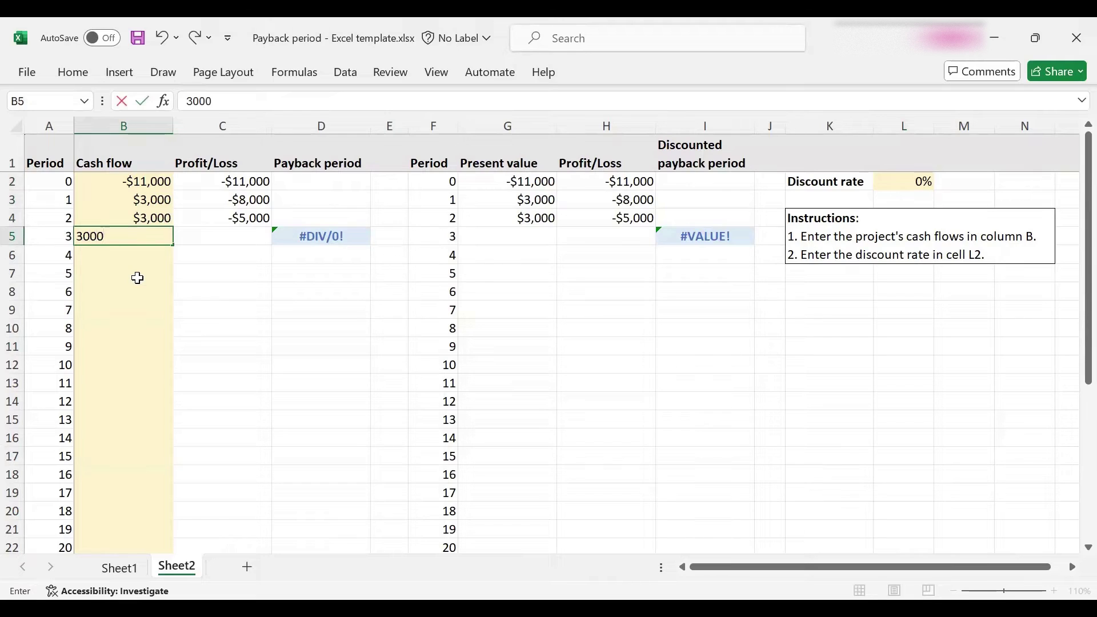
pyautogui.press('Return')
pyautogui.write('3000')
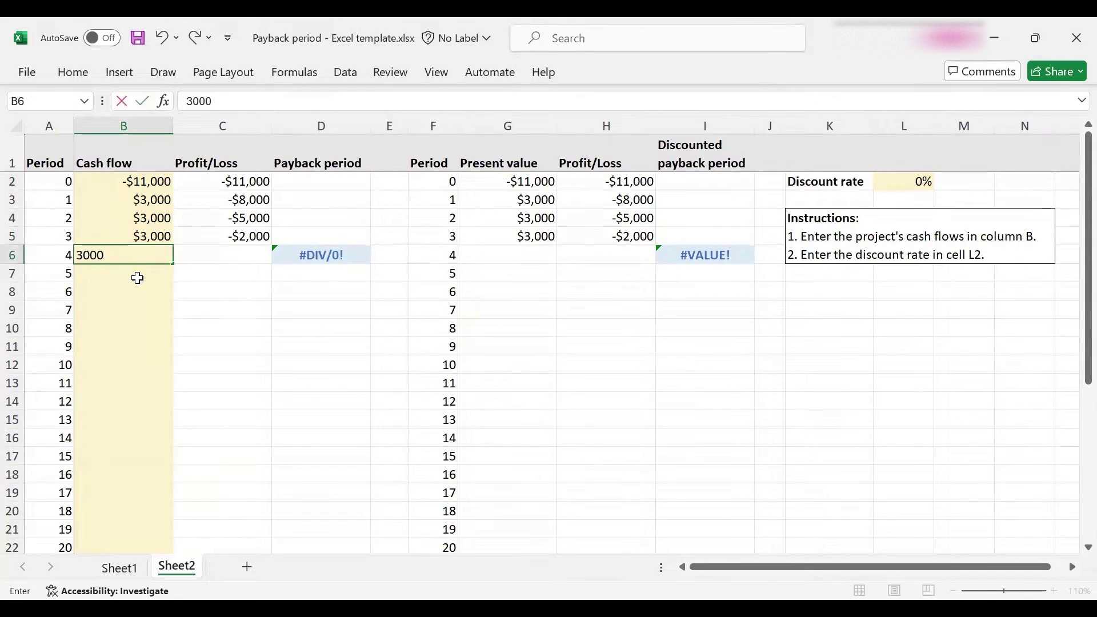
pyautogui.press('Return')
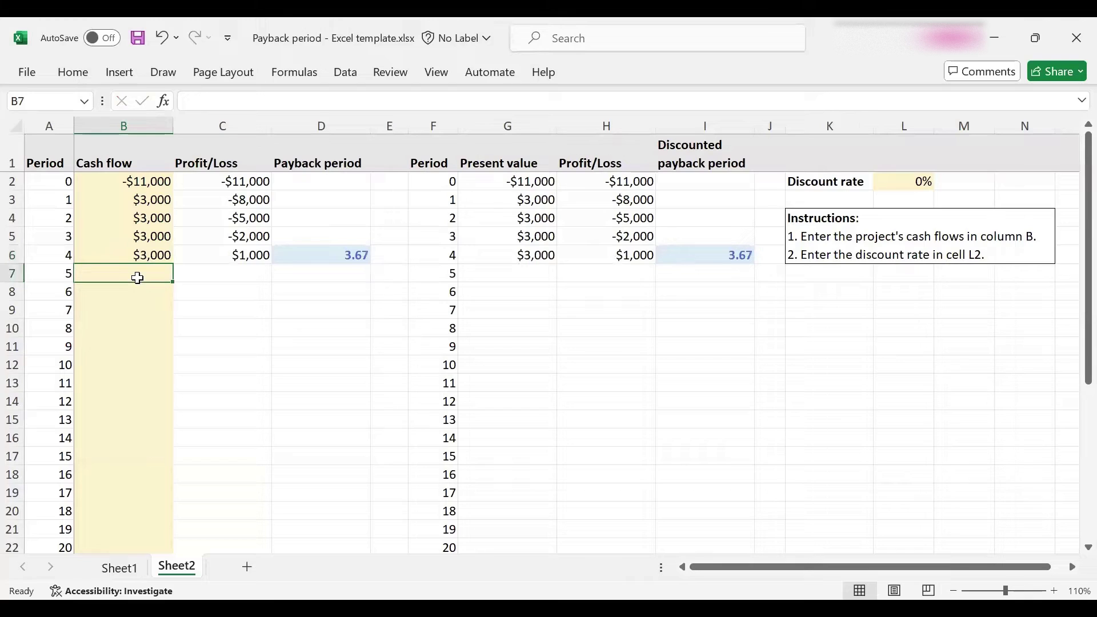
pyautogui.click(294, 252)
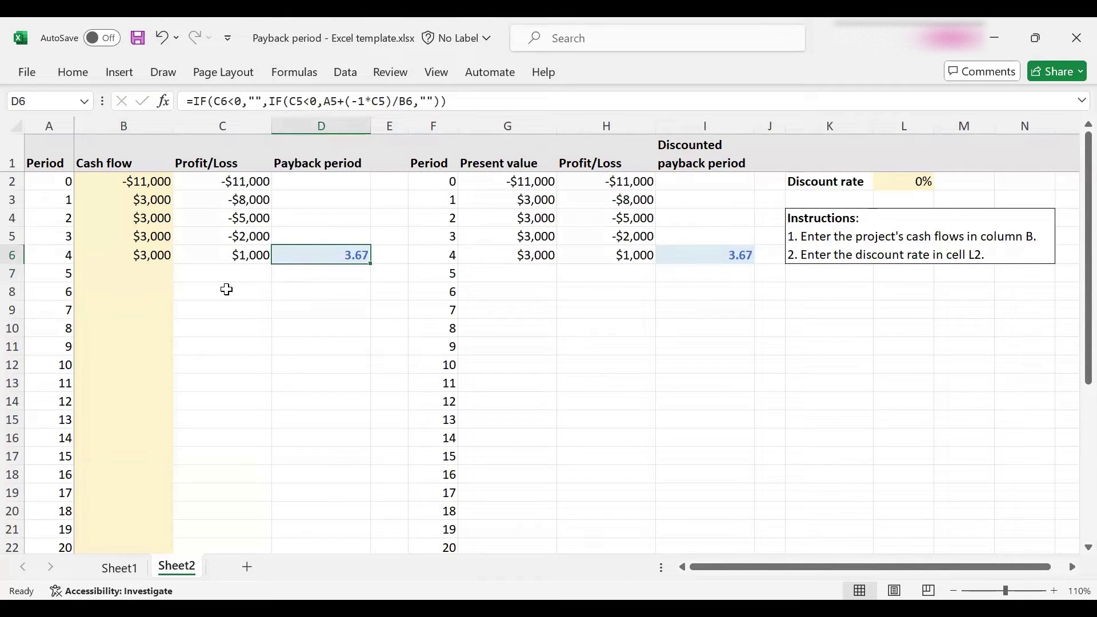
pyautogui.click(145, 274)
pyautogui.write('3000')
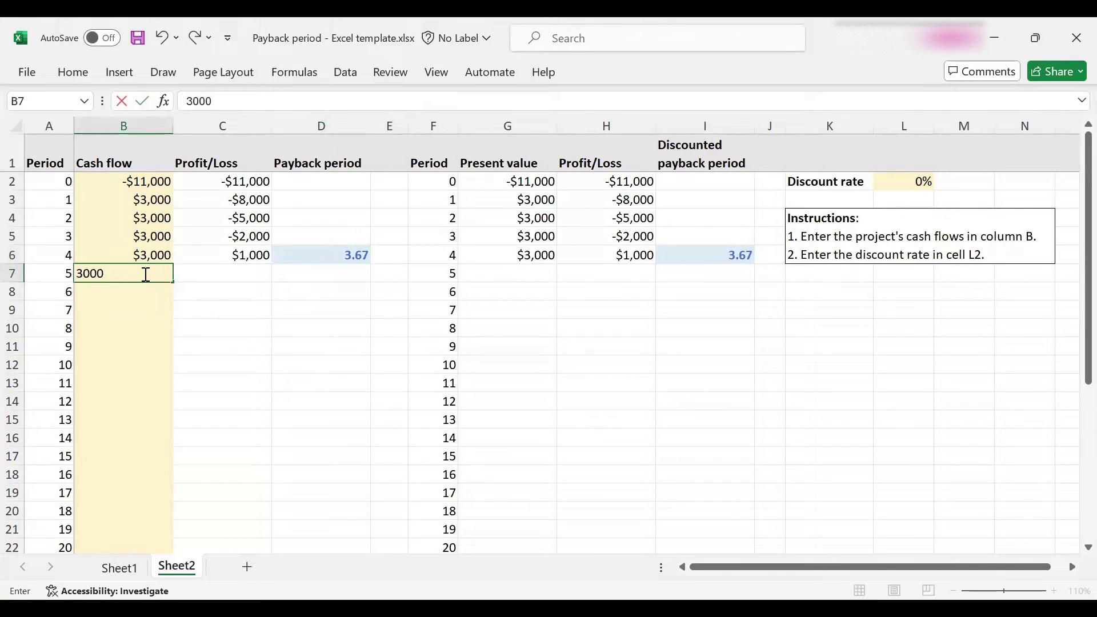
pyautogui.press('Return')
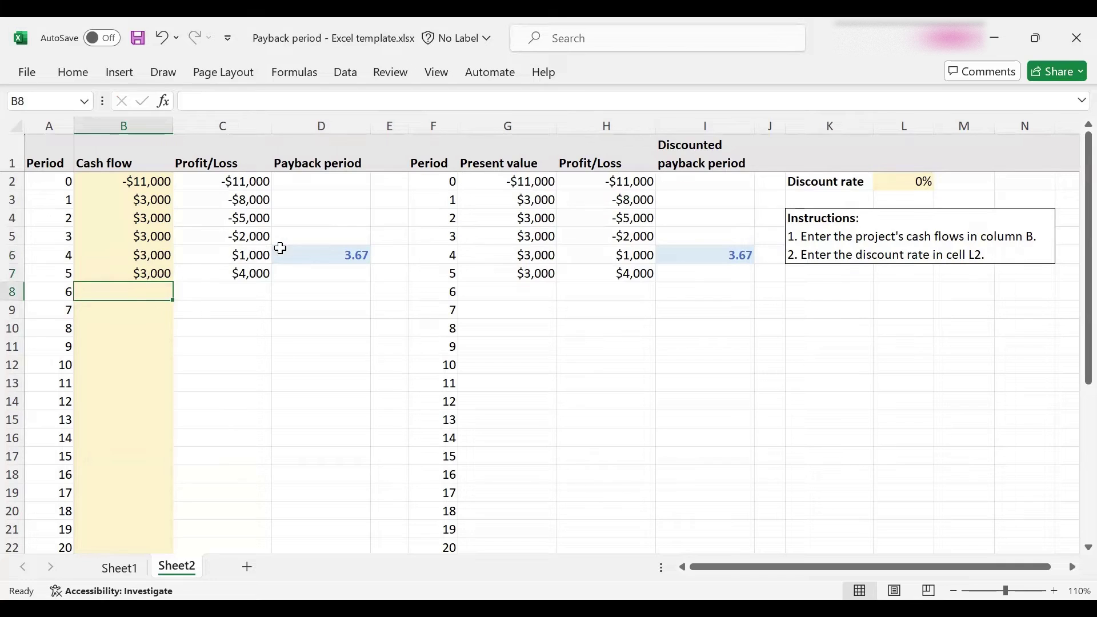
pyautogui.click(290, 260)
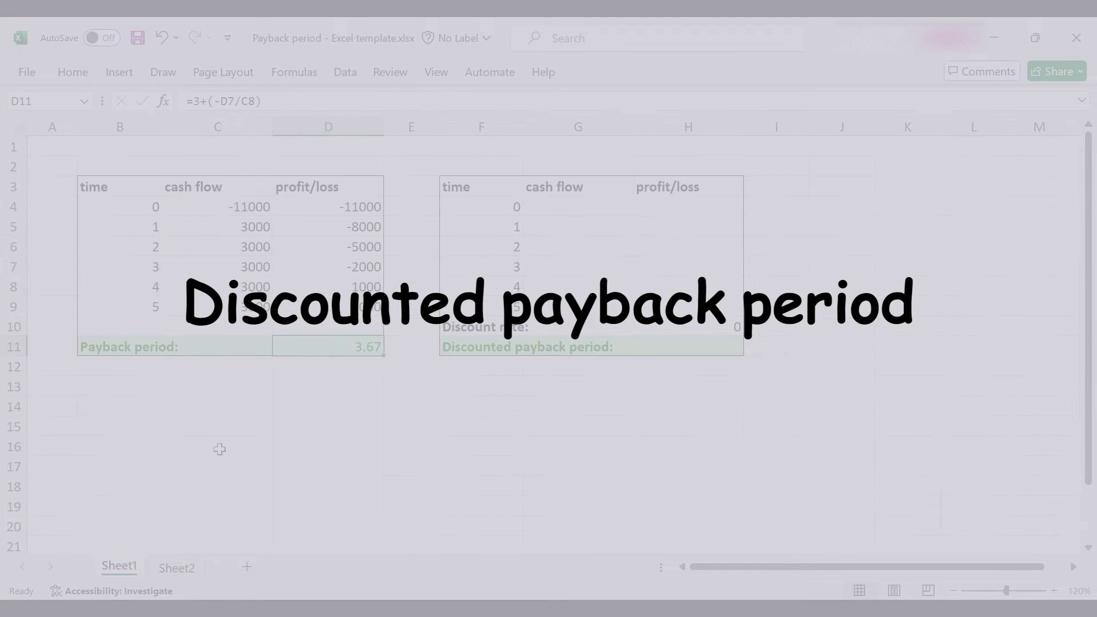
# Review Sheet1's cash flows C4:C9, cumulative total D9 and payback formula D11.
pyautogui.click(459, 348)
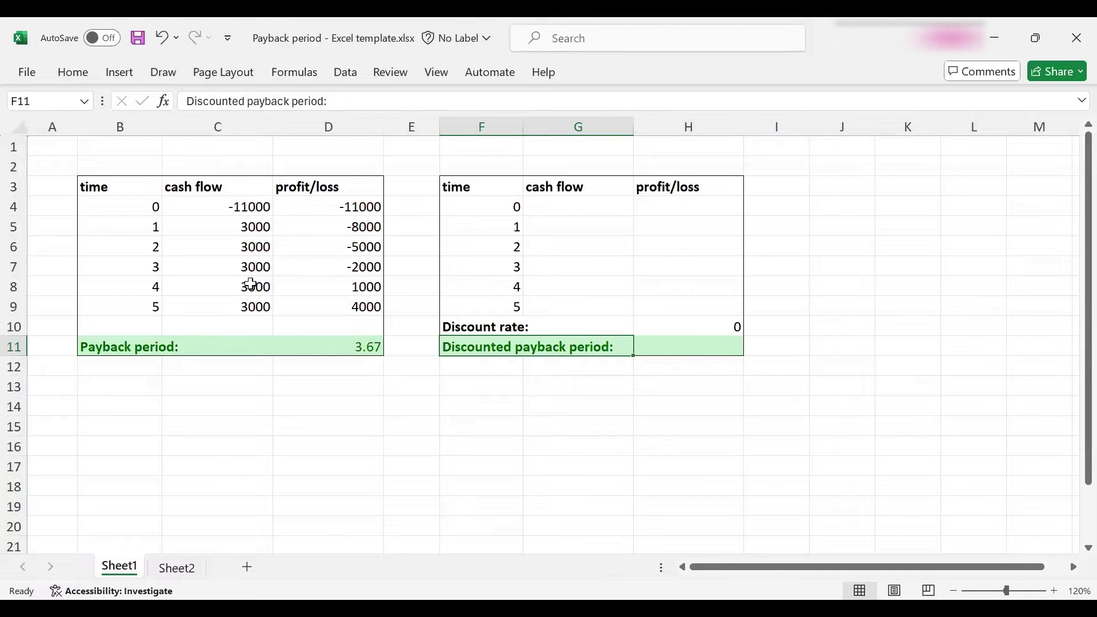
pyautogui.moveTo(239, 228); pyautogui.dragTo(239, 306)
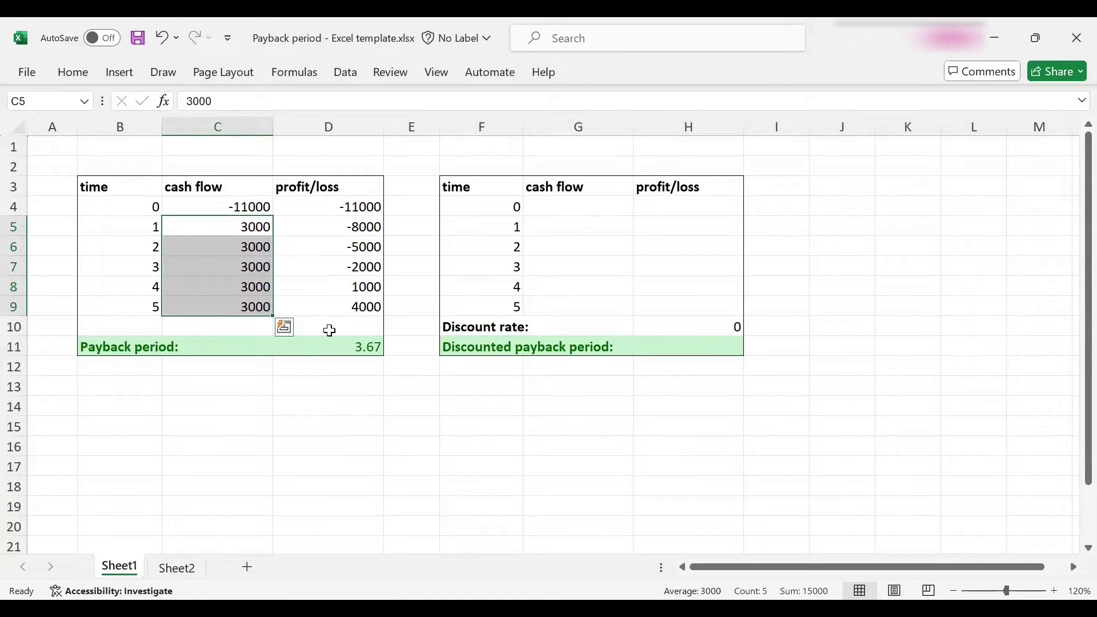
pyautogui.click(336, 312)
pyautogui.click(336, 349)
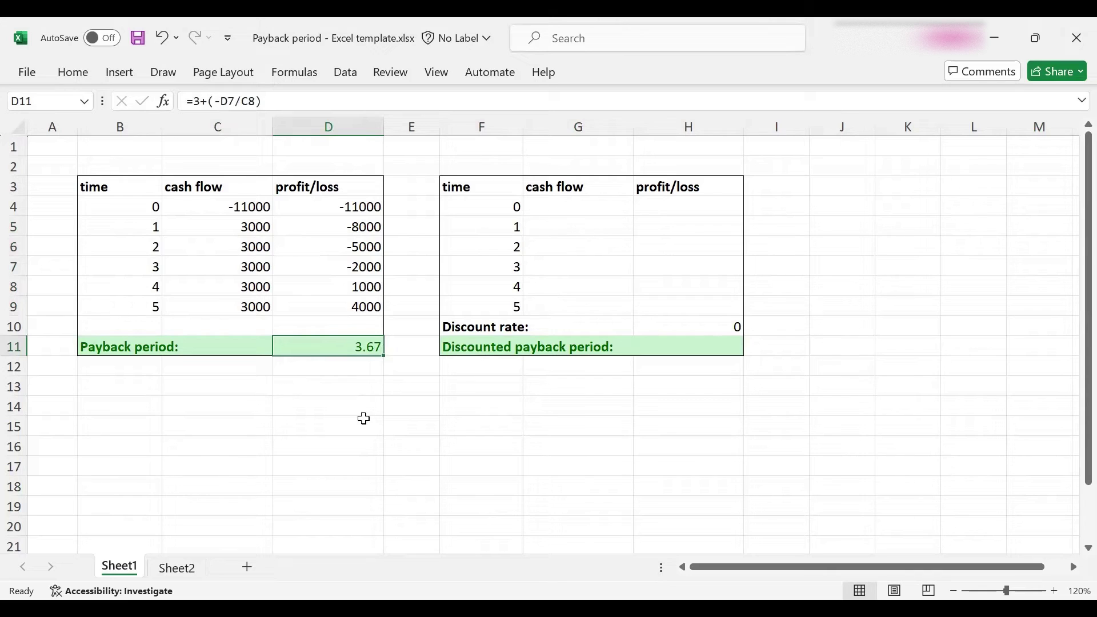
pyautogui.click(223, 203)
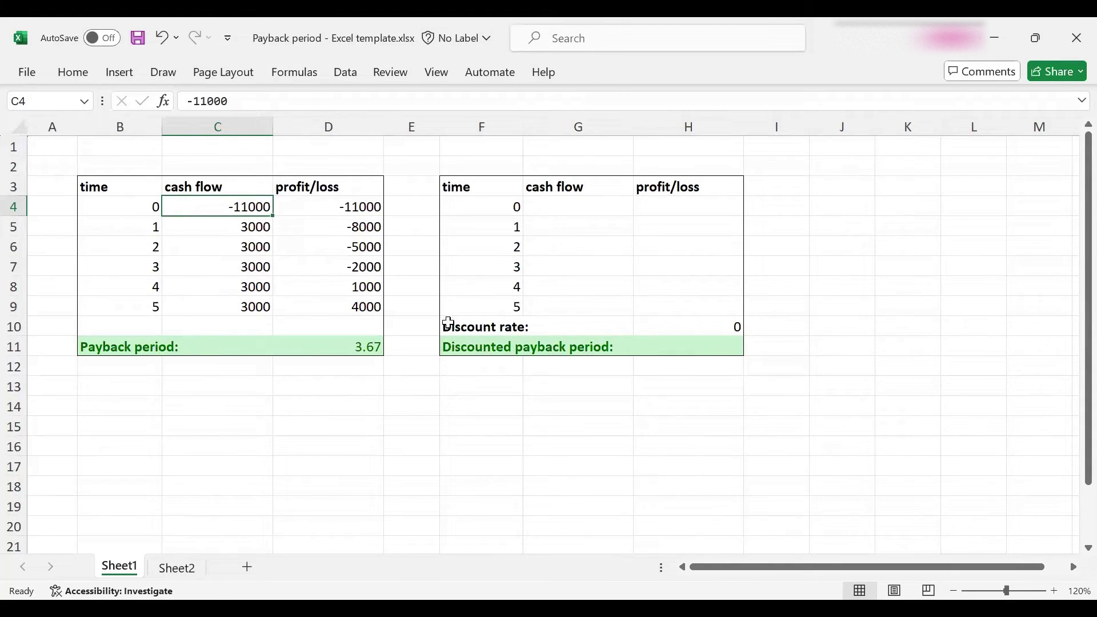
pyautogui.click(466, 347)
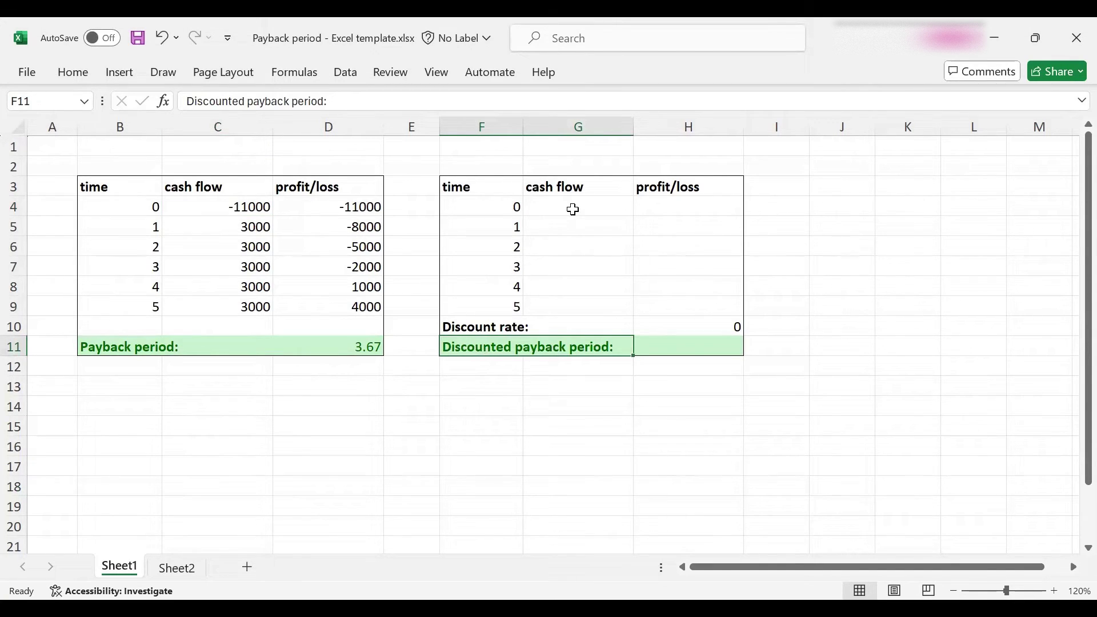
# Link the discounted table's year-0 cash flow in G4 to C4 (-11000).
pyautogui.click(573, 209)
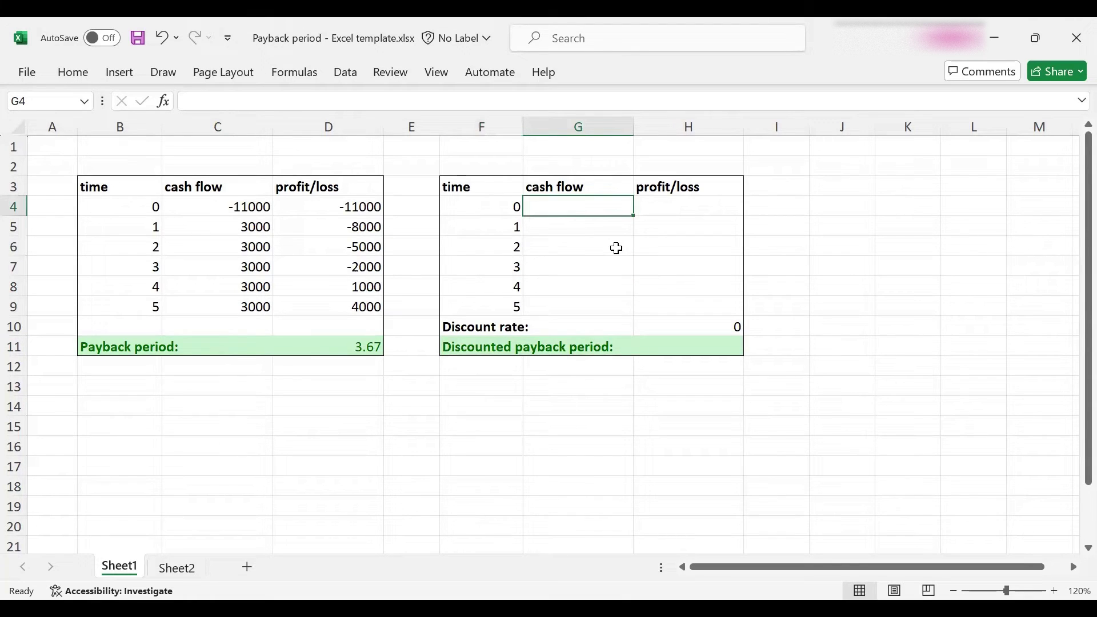
pyautogui.write('=')
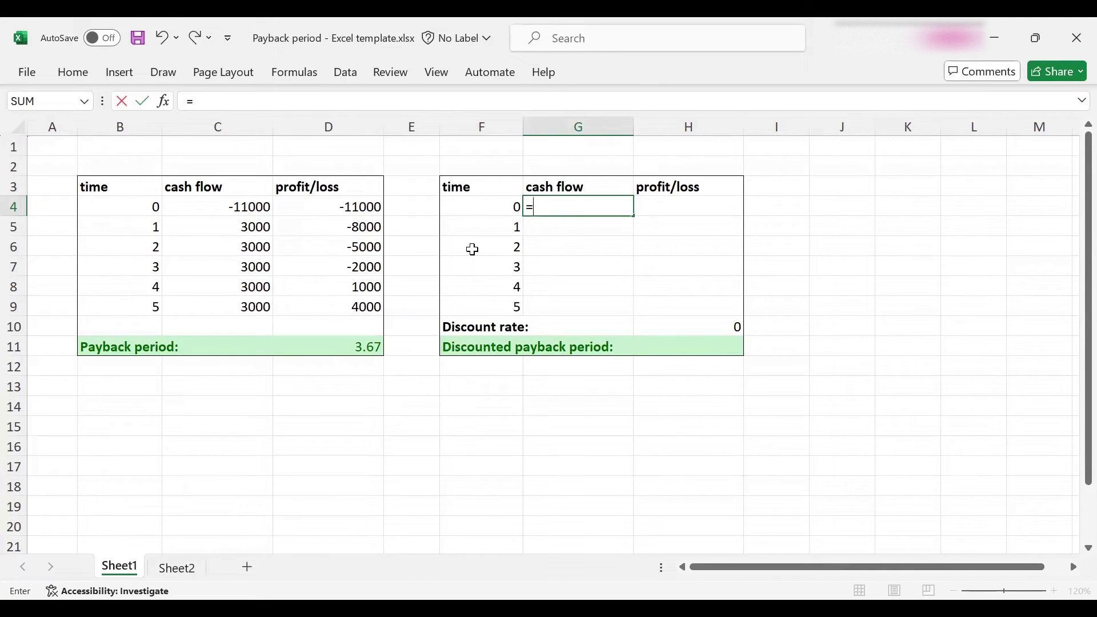
pyautogui.click(222, 207)
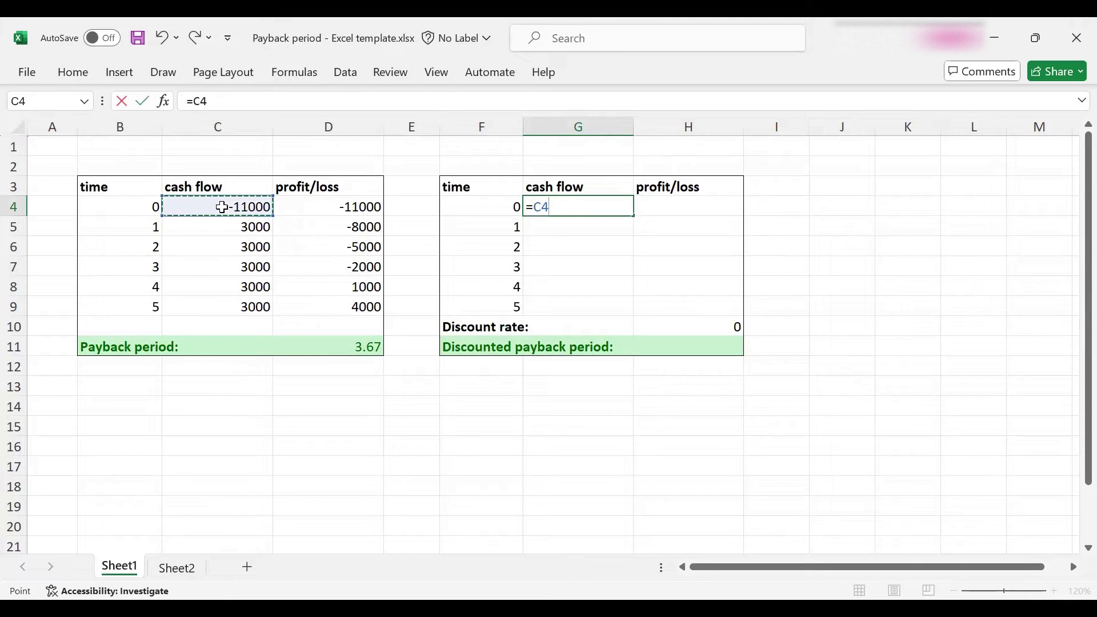
pyautogui.press('Return')
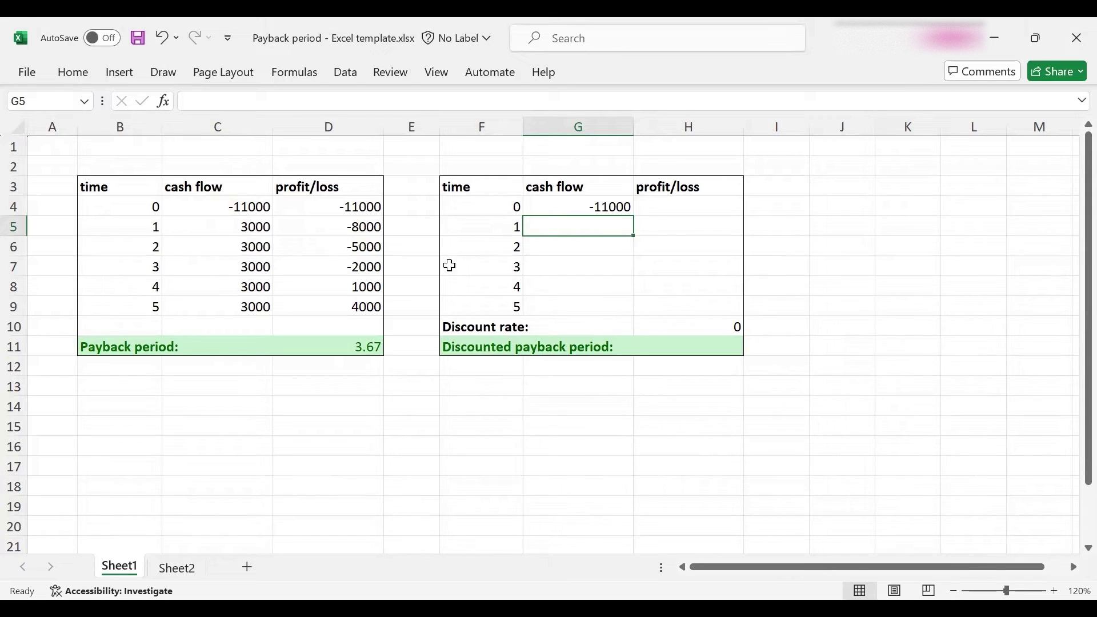
# Set the discount rate in H10 to 0.1.
pyautogui.click(690, 321)
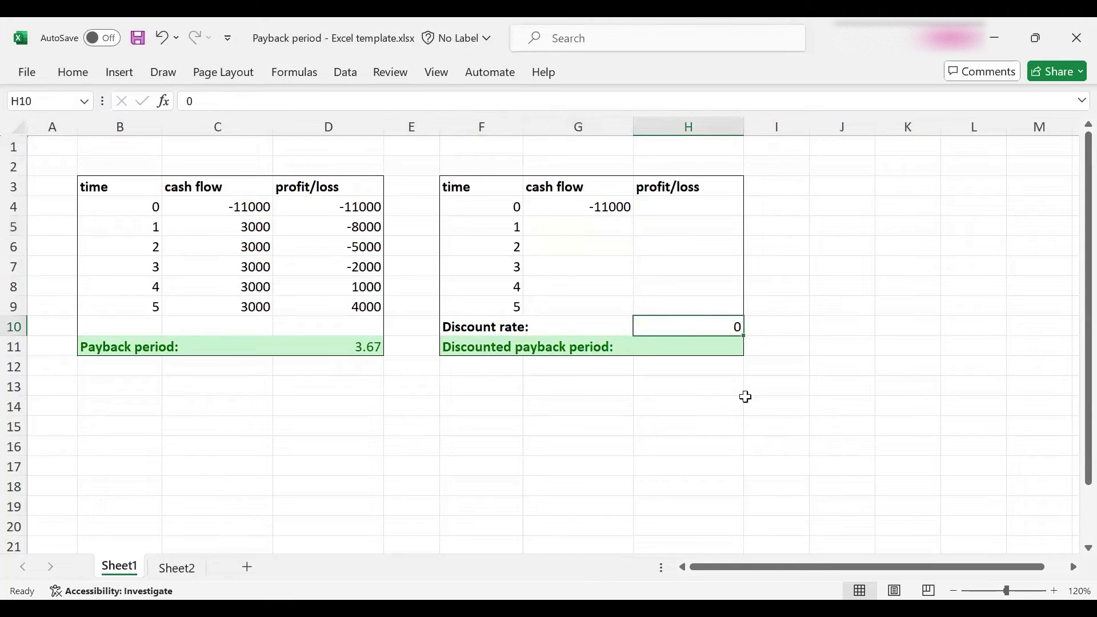
pyautogui.write('0.')
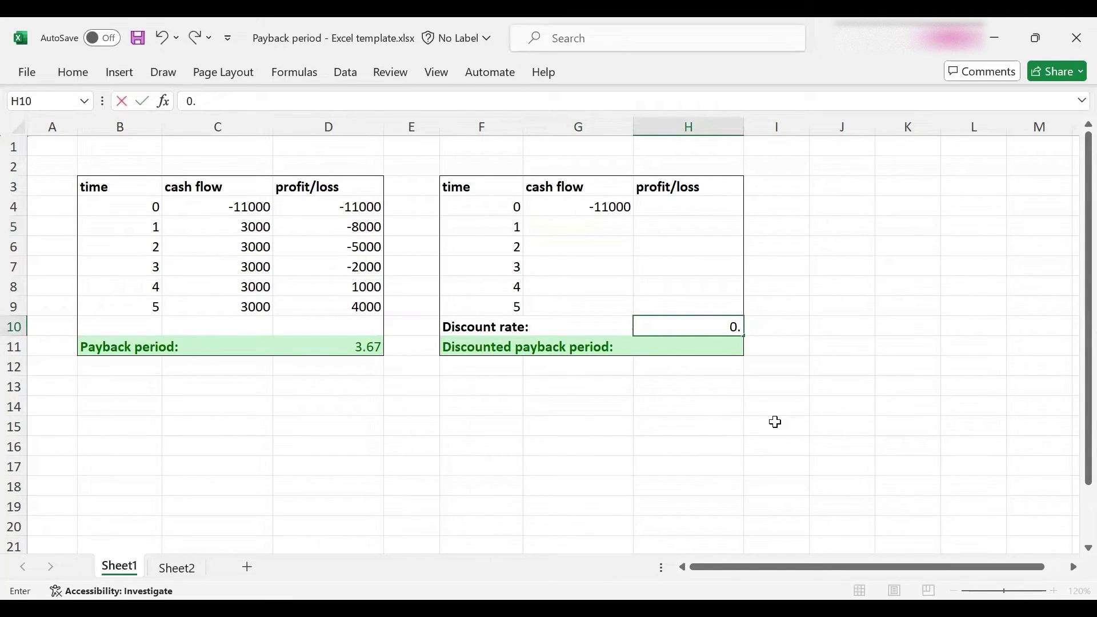
pyautogui.write('1')
pyautogui.press('Return')
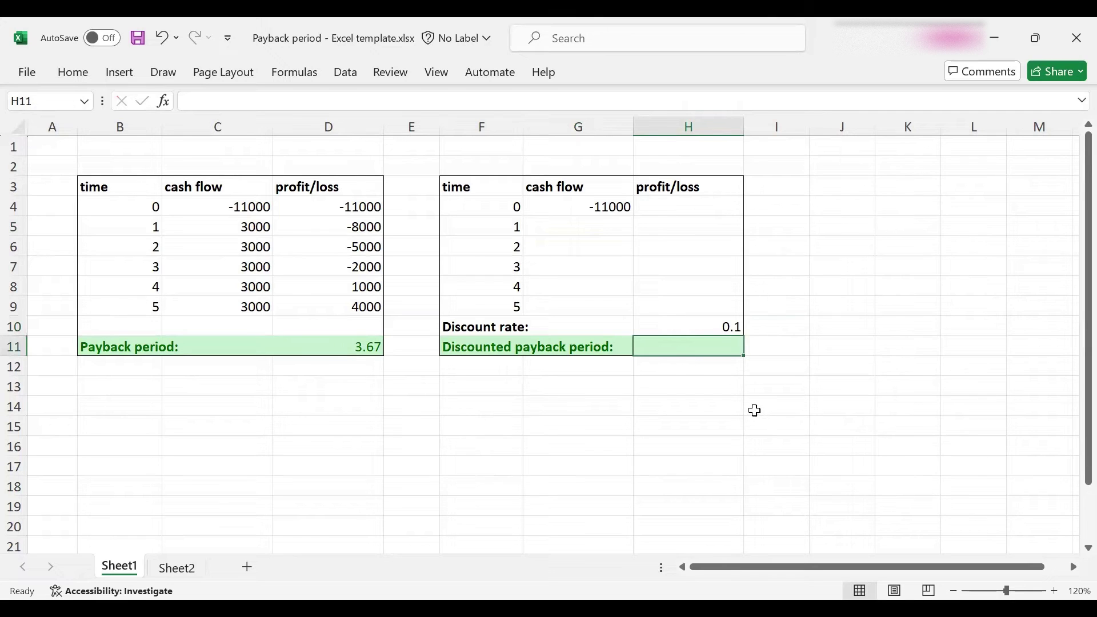
# Enter =C5/(1+$H$10)^F5 in G5, giving a discounted year-1 cash flow of 2727.272727.
pyautogui.click(611, 228)
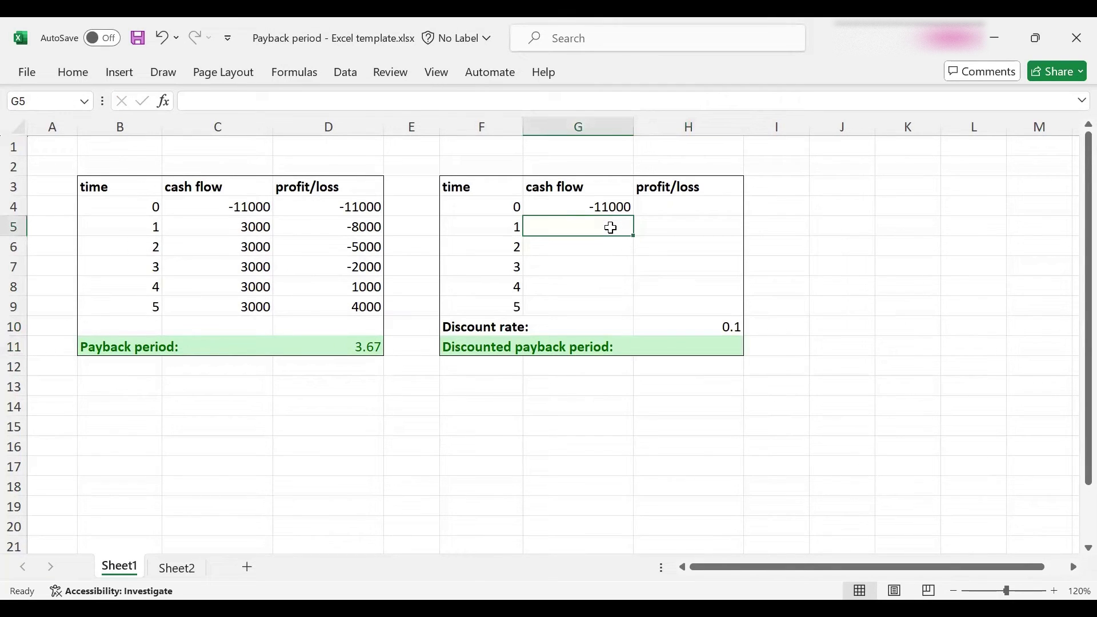
pyautogui.write('=')
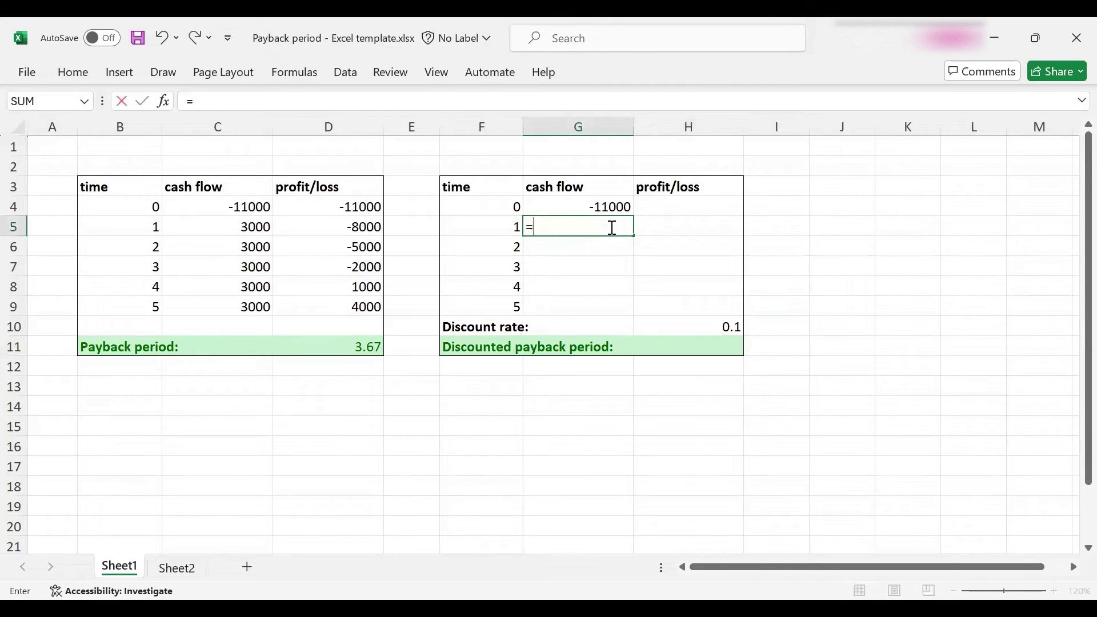
pyautogui.click(260, 227)
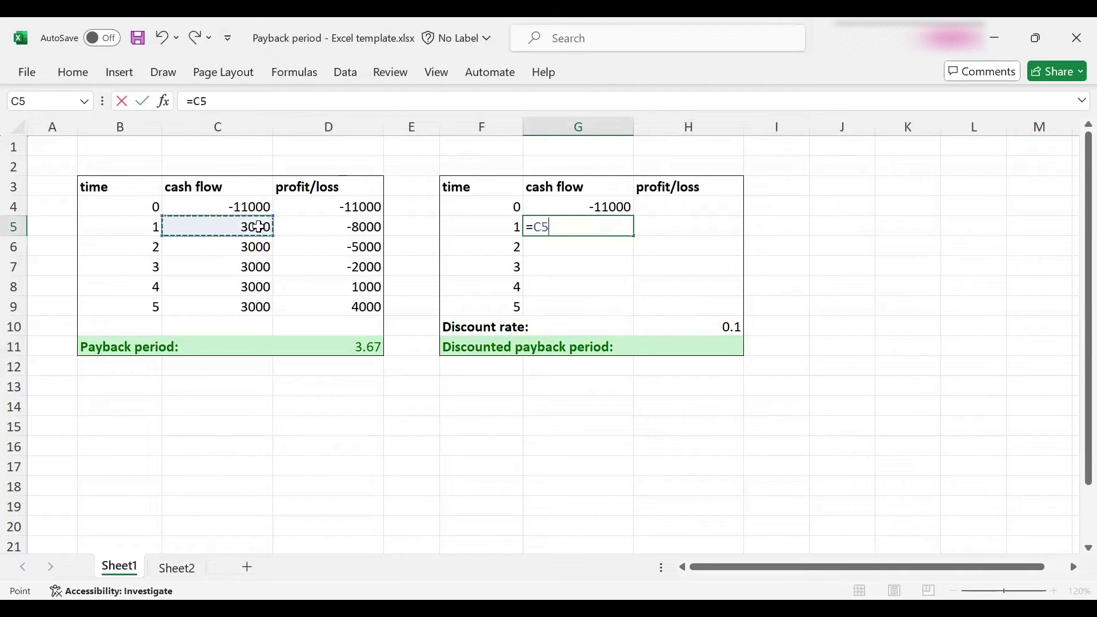
pyautogui.write('/(1+')
pyautogui.click(706, 325)
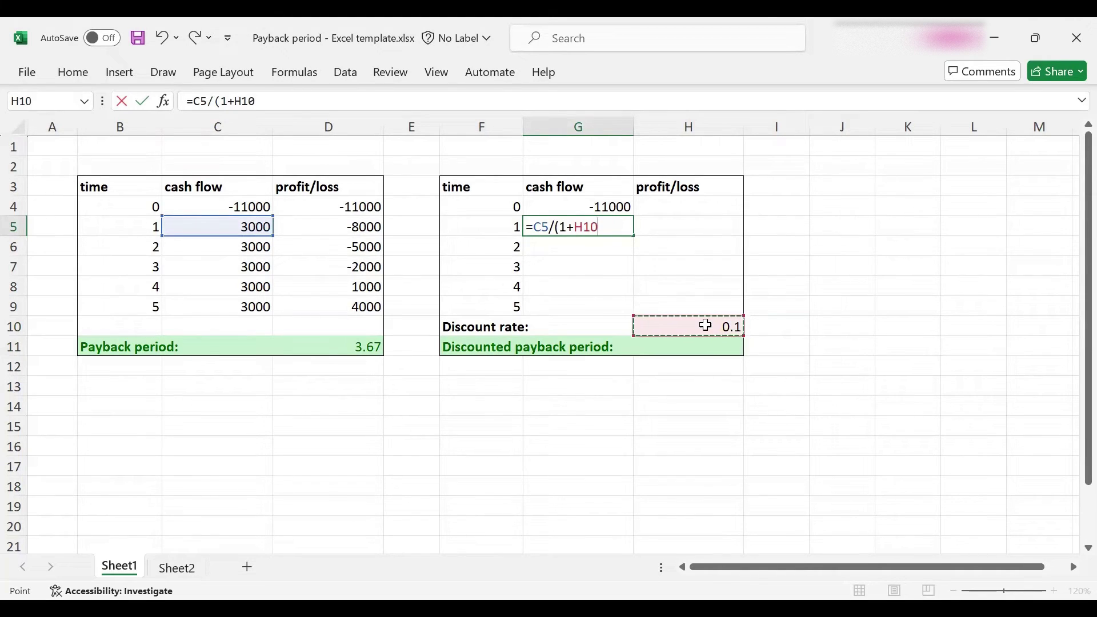
pyautogui.click(236, 98)
pyautogui.write('$H')
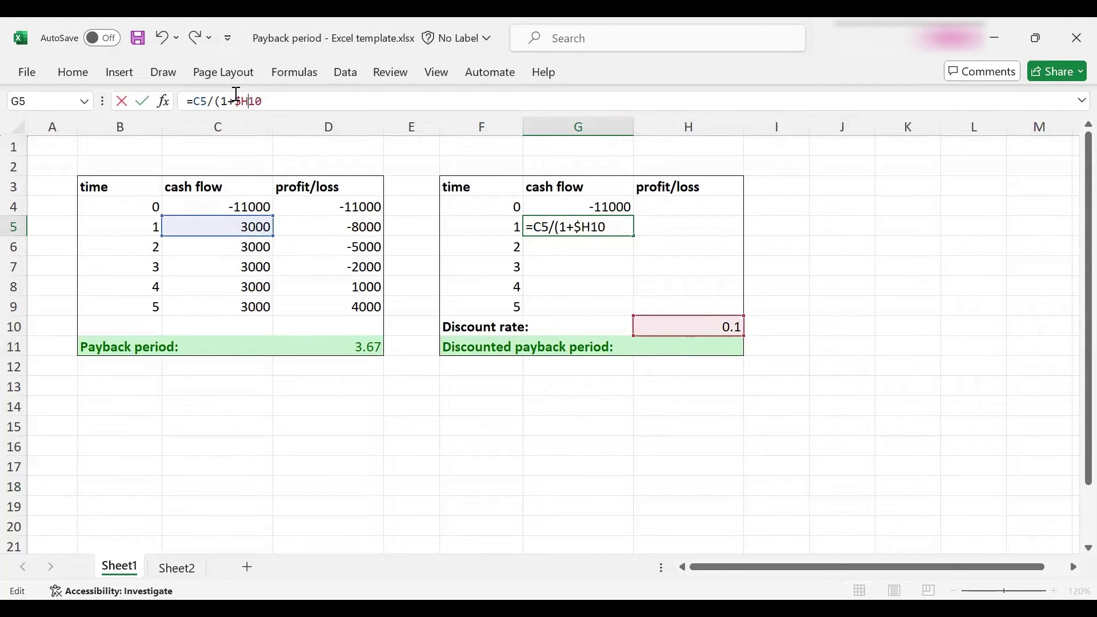
pyautogui.write('$10)^')
pyautogui.click(487, 221)
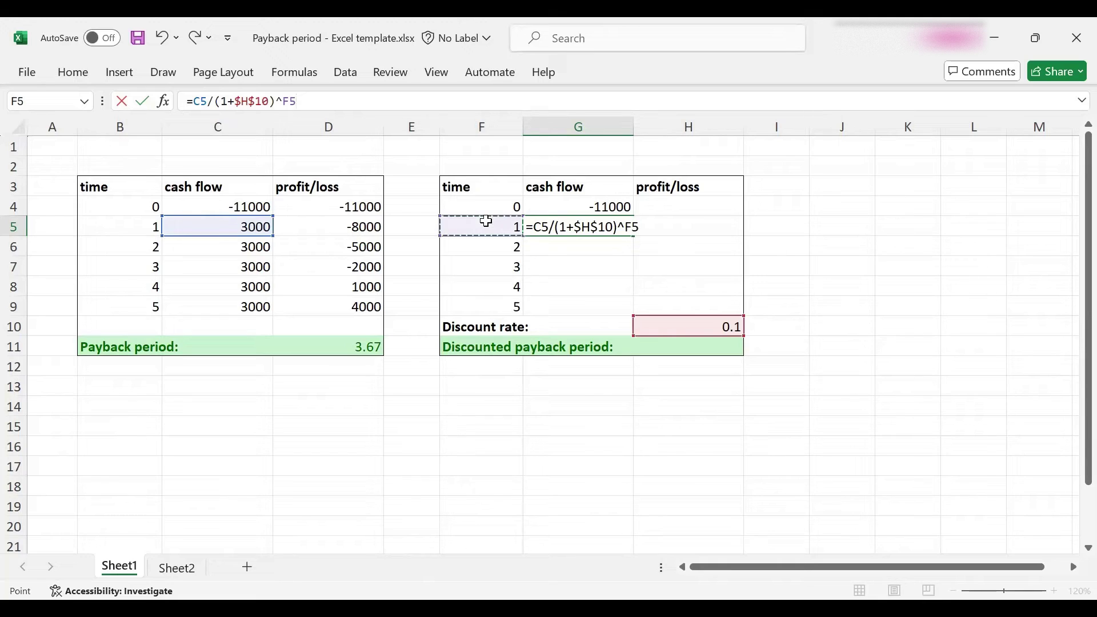
pyautogui.press('Return')
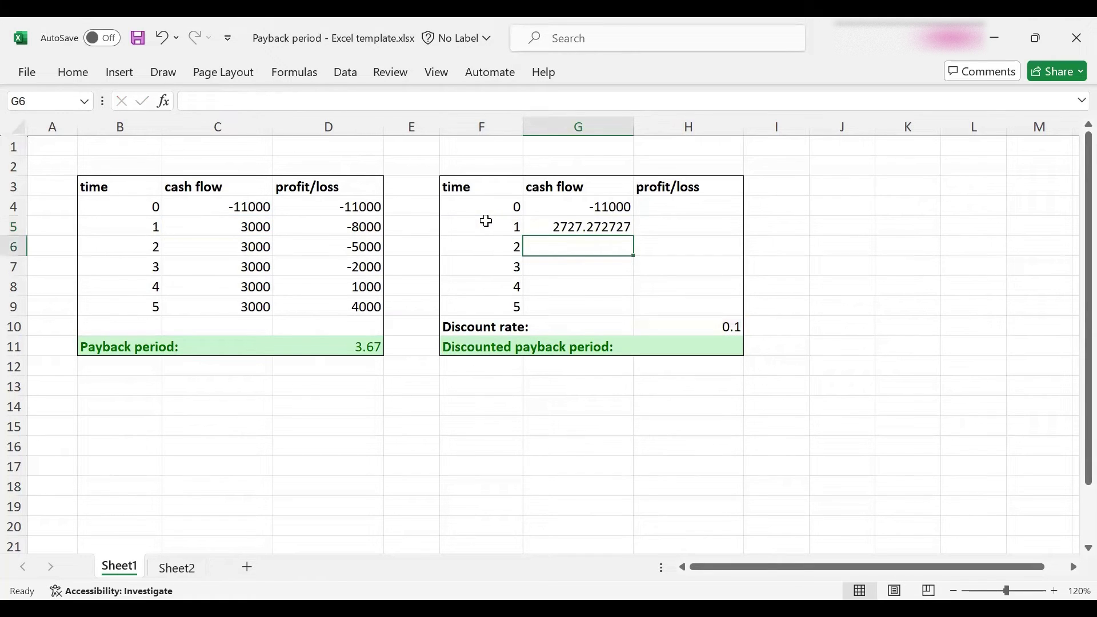
pyautogui.click(590, 228)
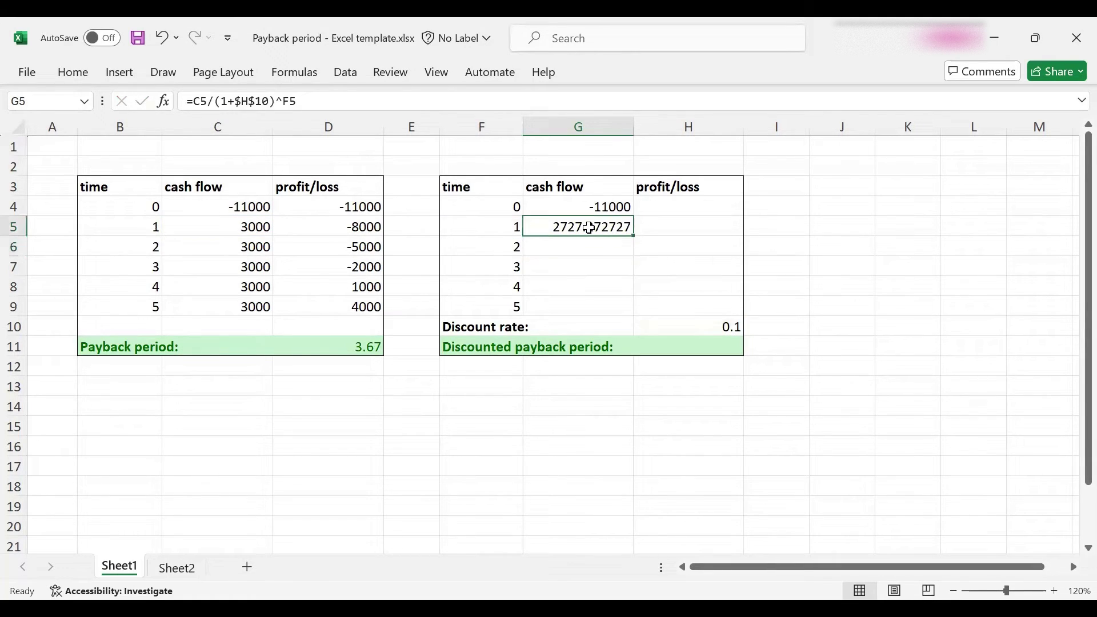
# Format G5:G9 as Number with two decimals.
pyautogui.moveTo(589, 226); pyautogui.dragTo(591, 302)
pyautogui.hotkey('shift', 'F10')
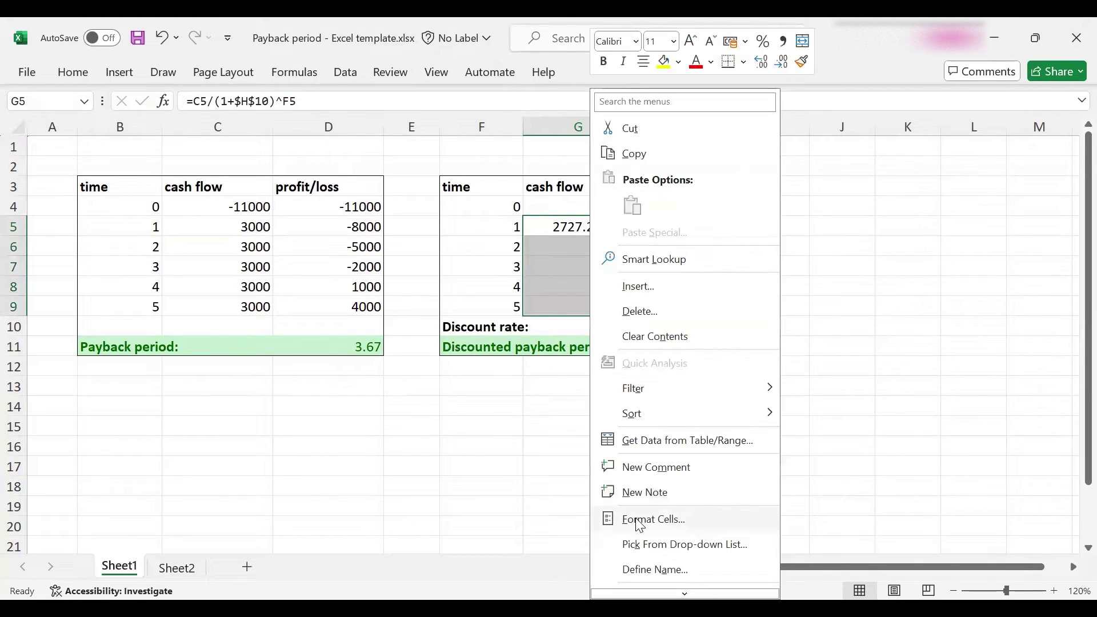
pyautogui.press('Return')
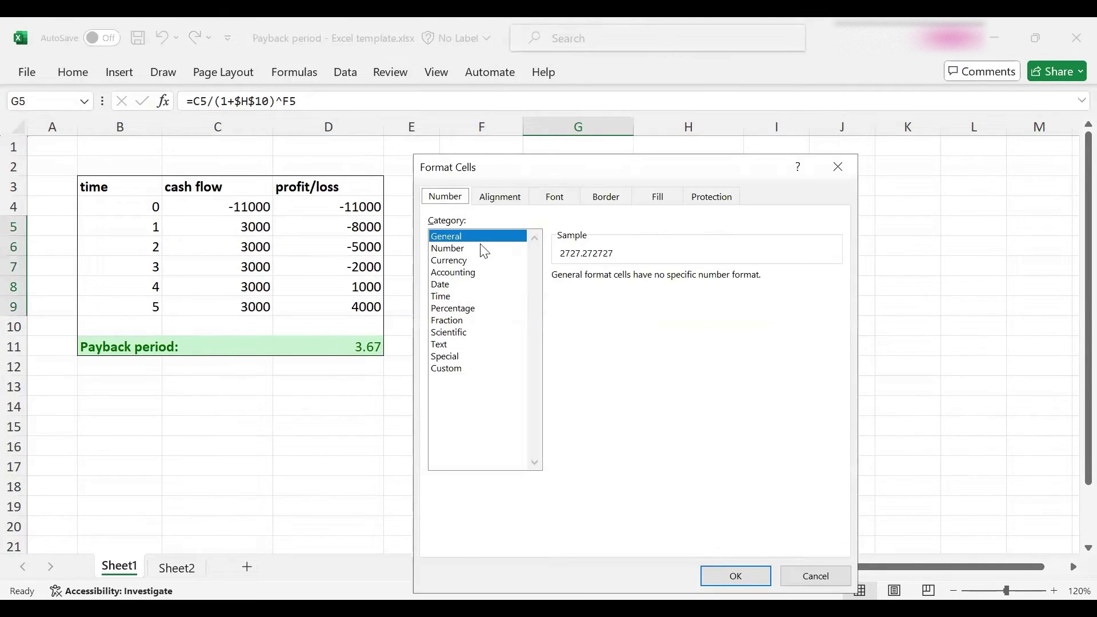
pyautogui.click(482, 248)
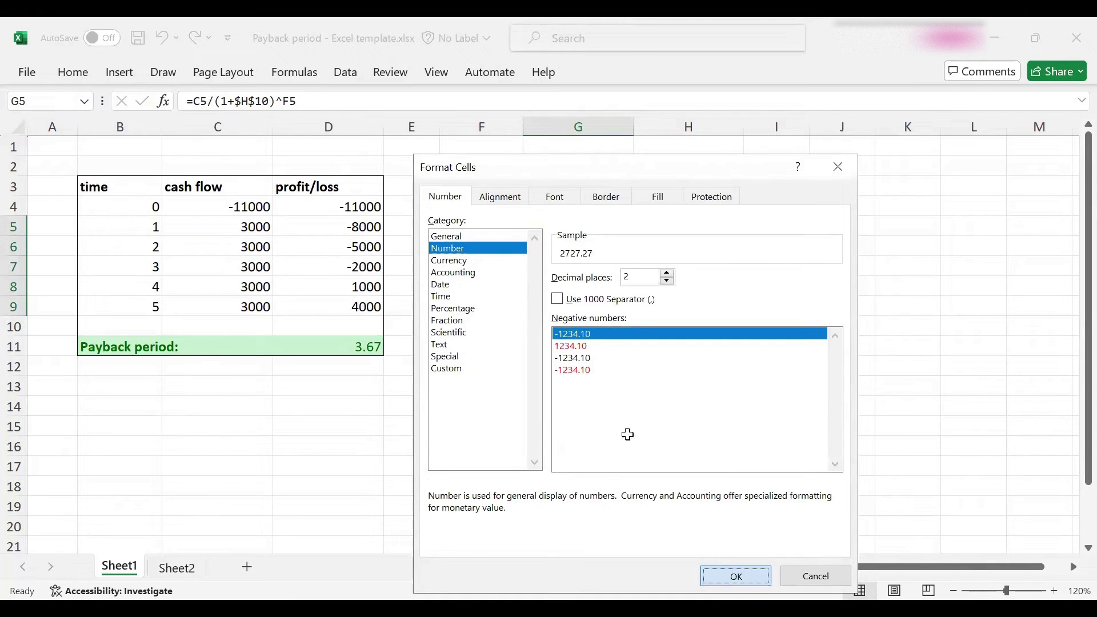
pyautogui.press('Return')
# Fill the discounting formula down to G9 and verify year 5's 1862.76 references.
pyautogui.click(560, 230)
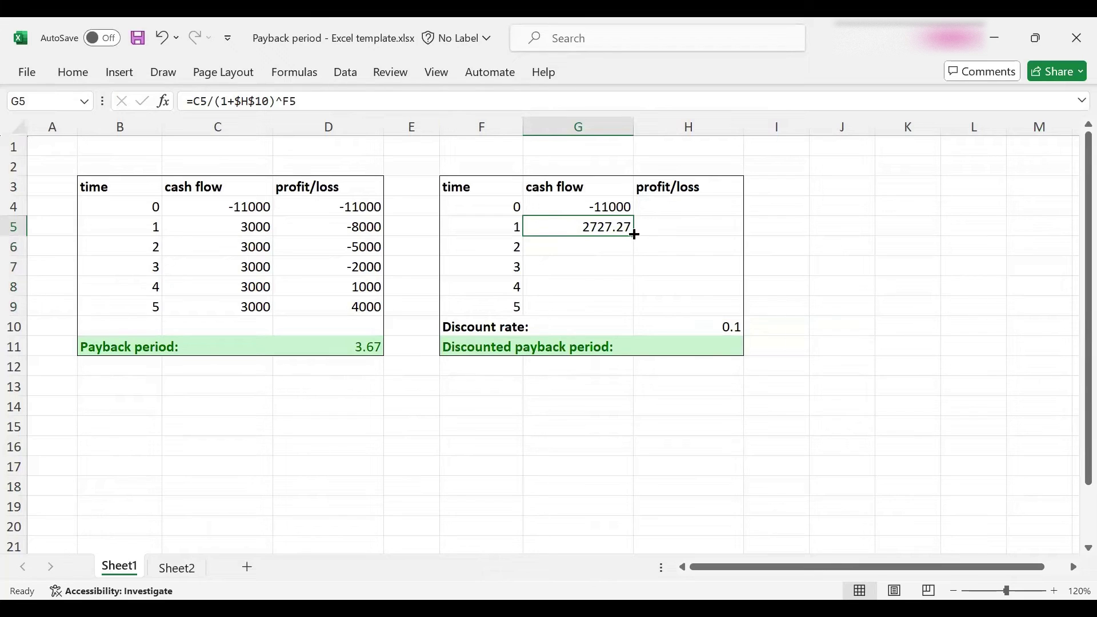
pyautogui.moveTo(634, 234); pyautogui.dragTo(634, 316)
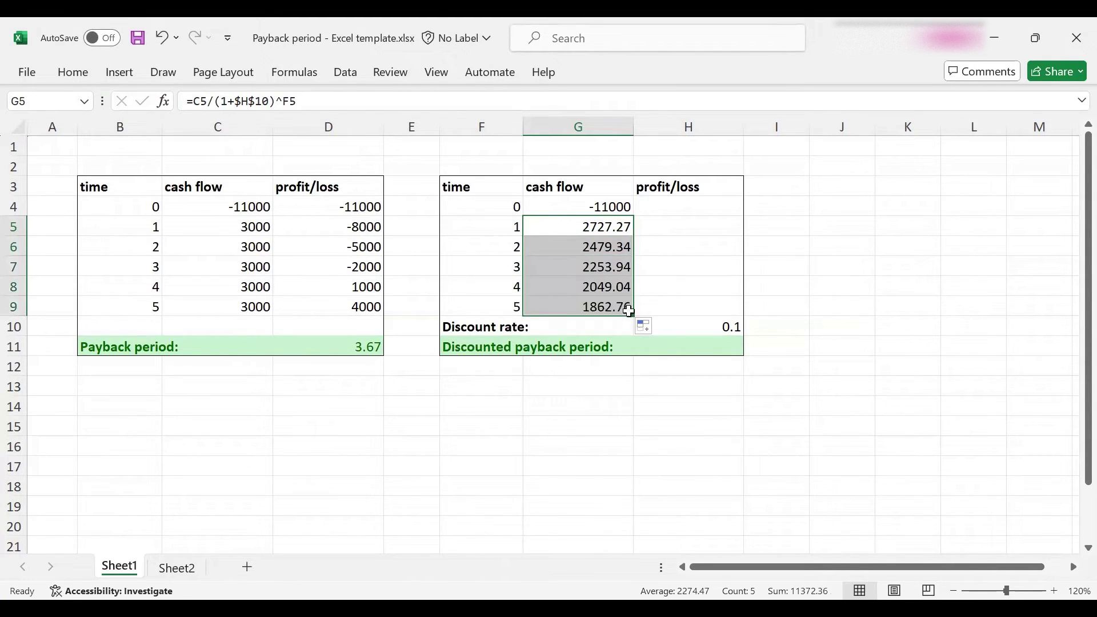
pyautogui.click(591, 310)
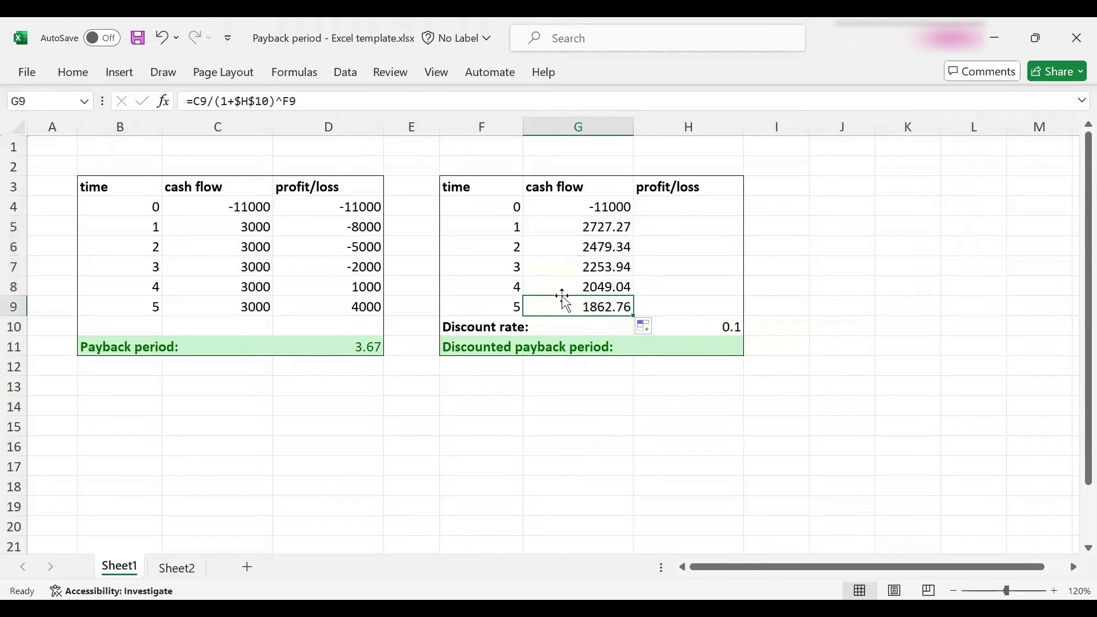
pyautogui.click(339, 105)
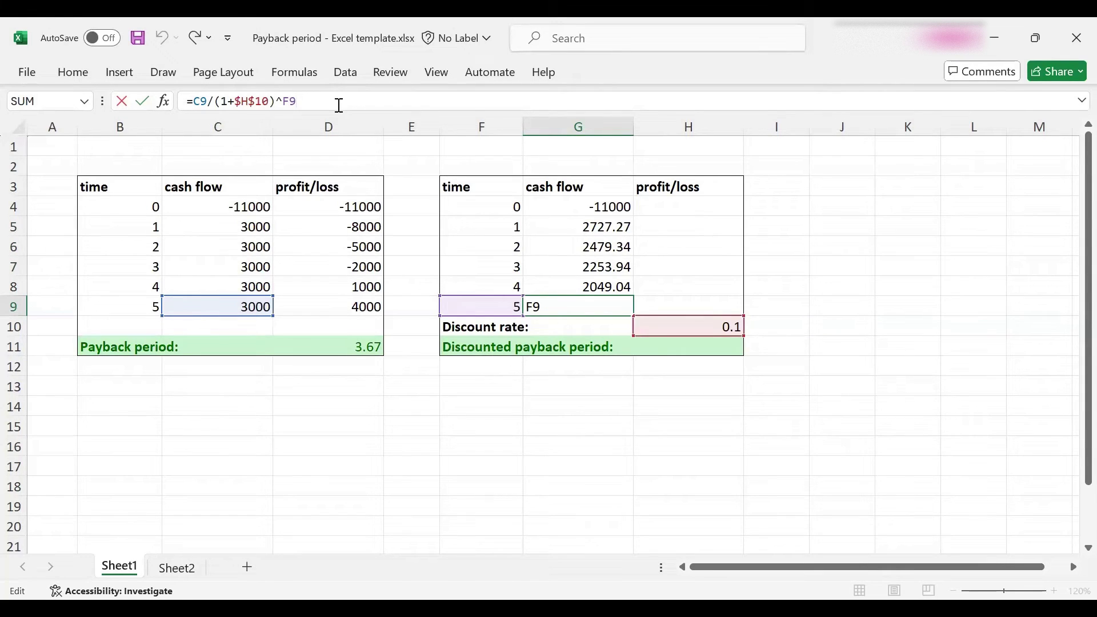
pyautogui.hotkey('ctrl', 'Return')
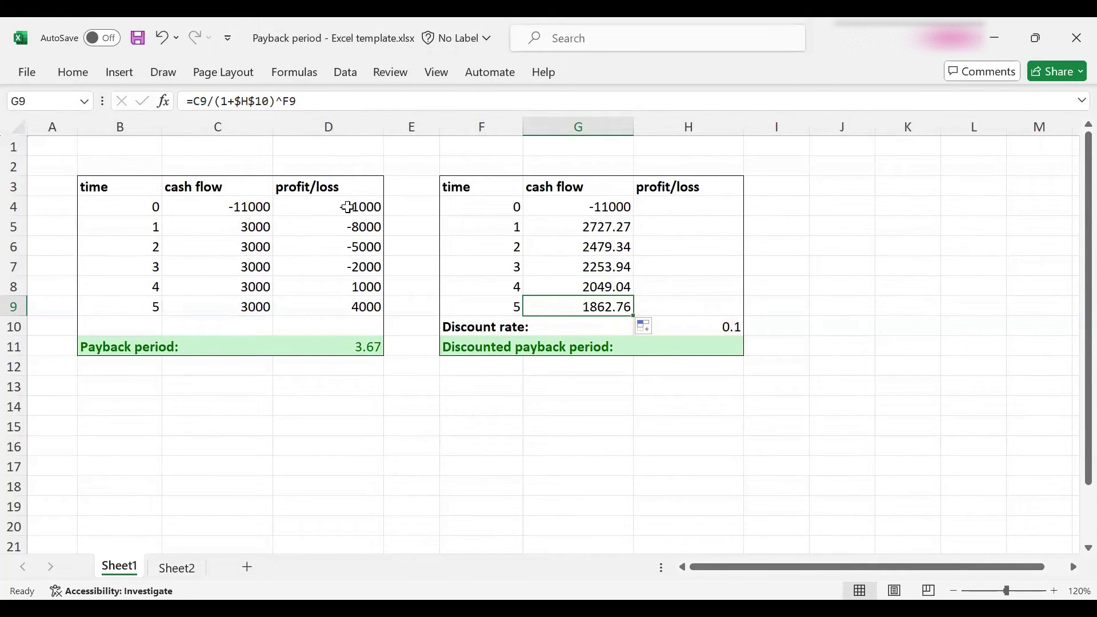
# Copy the profit/loss formulas from D4:D9 into H4:H9.
pyautogui.moveTo(348, 207); pyautogui.dragTo(350, 301)
pyautogui.hotkey('ctrl', 'c')
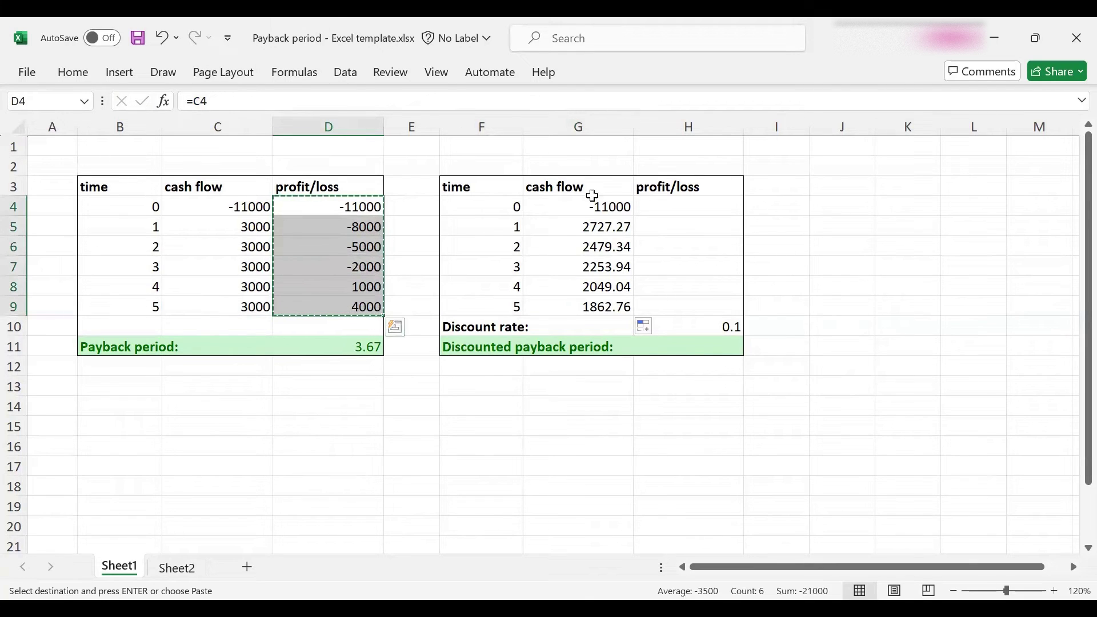
pyautogui.click(662, 204)
pyautogui.hotkey('ctrl', 'v')
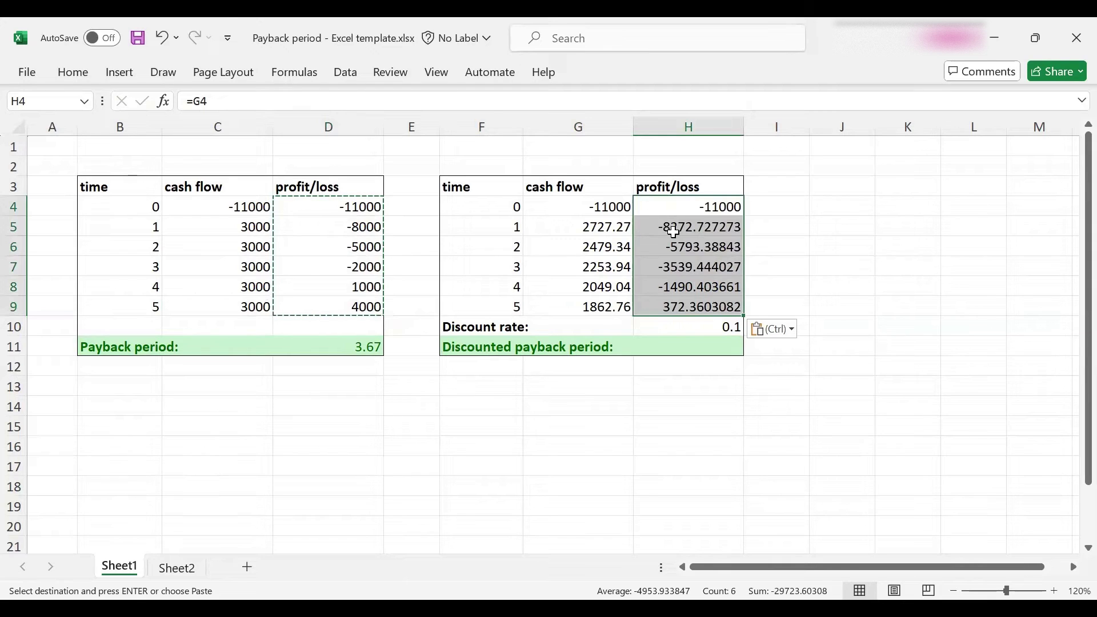
# Format the discounted profit/loss cells as Number with two decimals.
pyautogui.rightClick(674, 268)
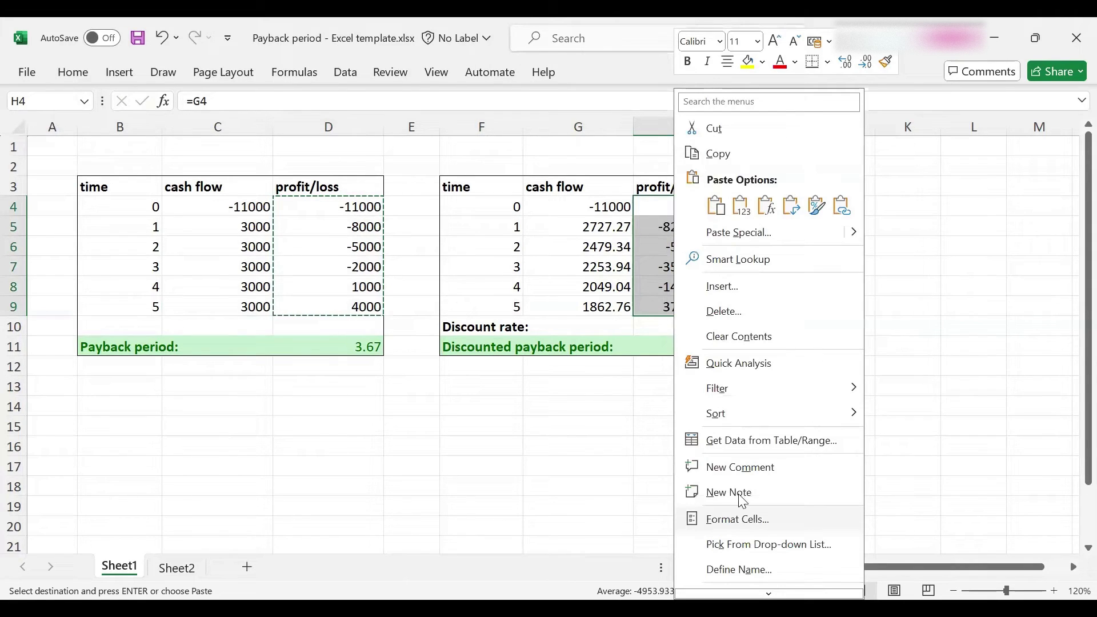
pyautogui.click(743, 520)
pyautogui.click(587, 250)
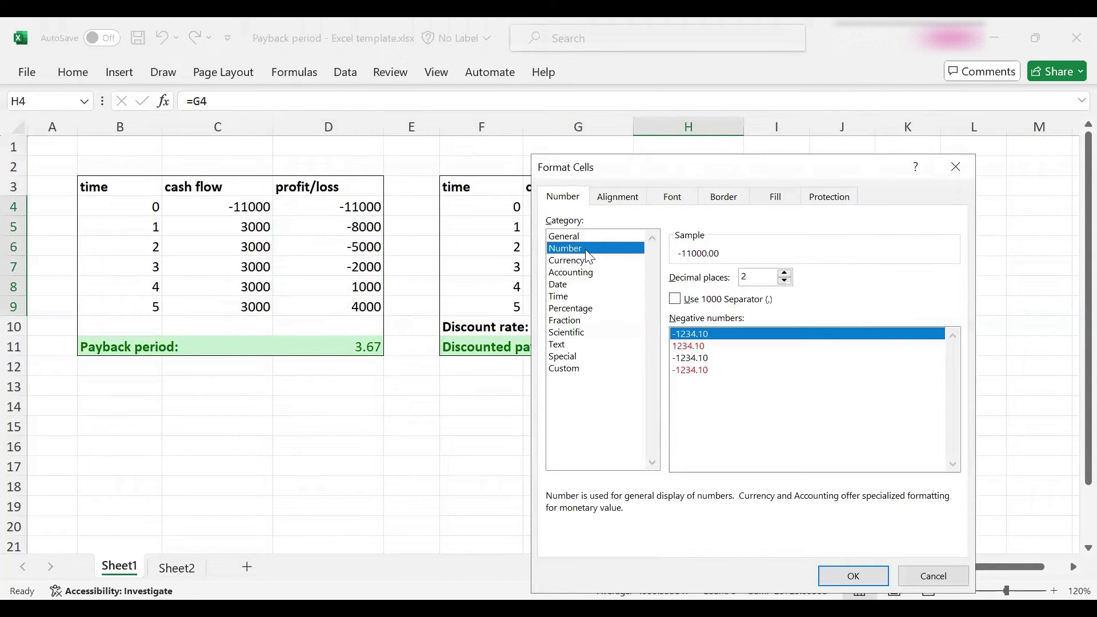
pyautogui.press('Return')
pyautogui.click(667, 423)
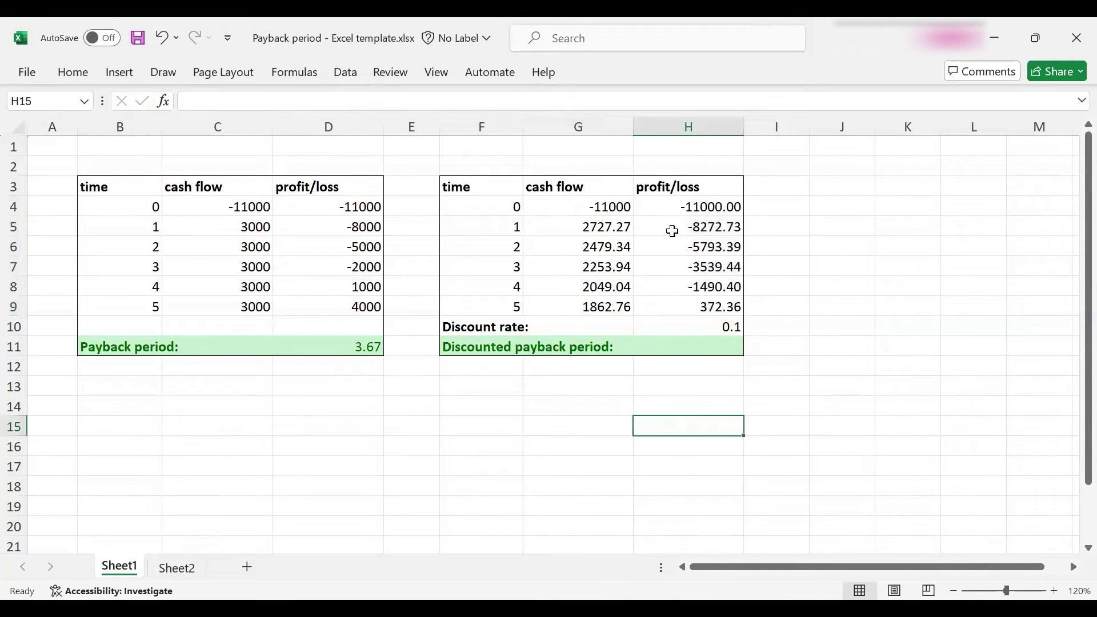
# Review where discounted profit/loss turns from -1490.40 in year 4 to 372.36 in year 5.
pyautogui.moveTo(669, 211); pyautogui.dragTo(673, 287)
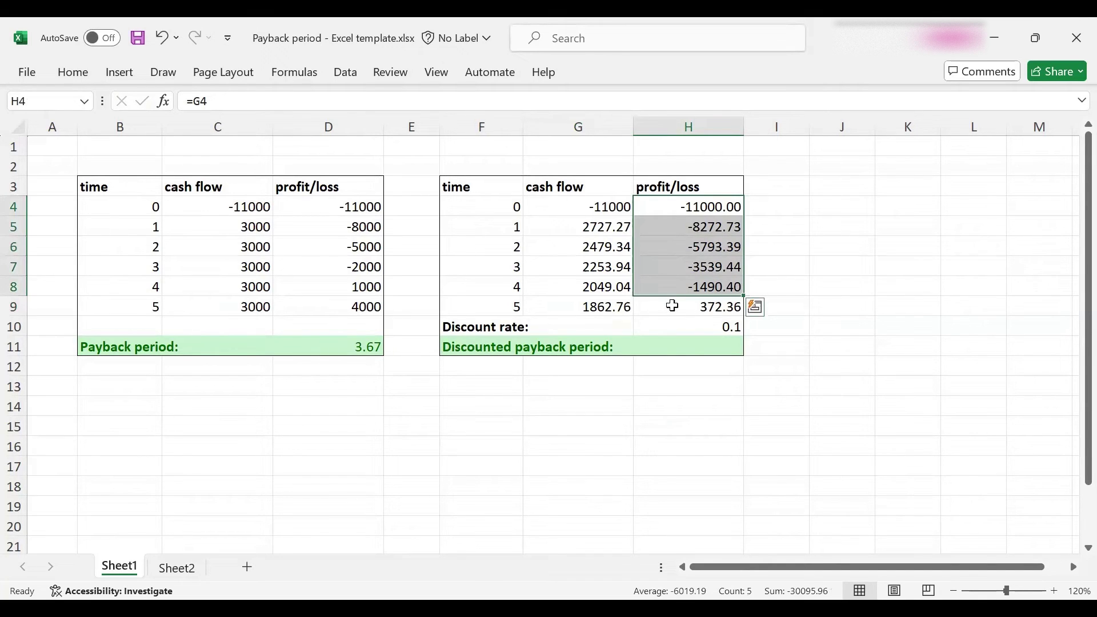
pyautogui.click(673, 310)
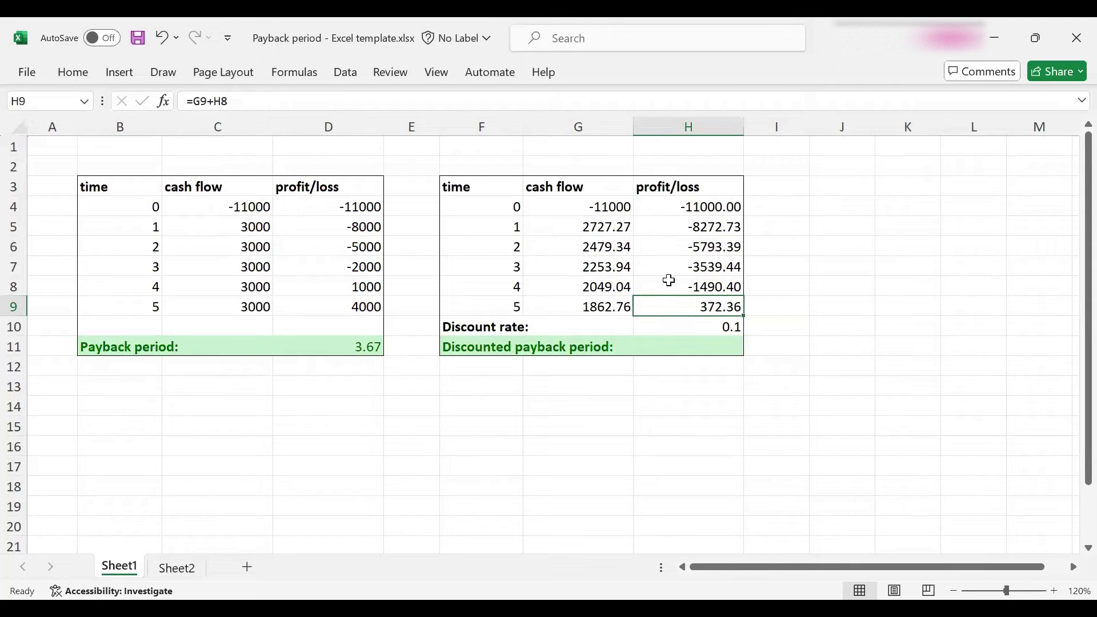
pyautogui.moveTo(669, 279); pyautogui.dragTo(672, 303)
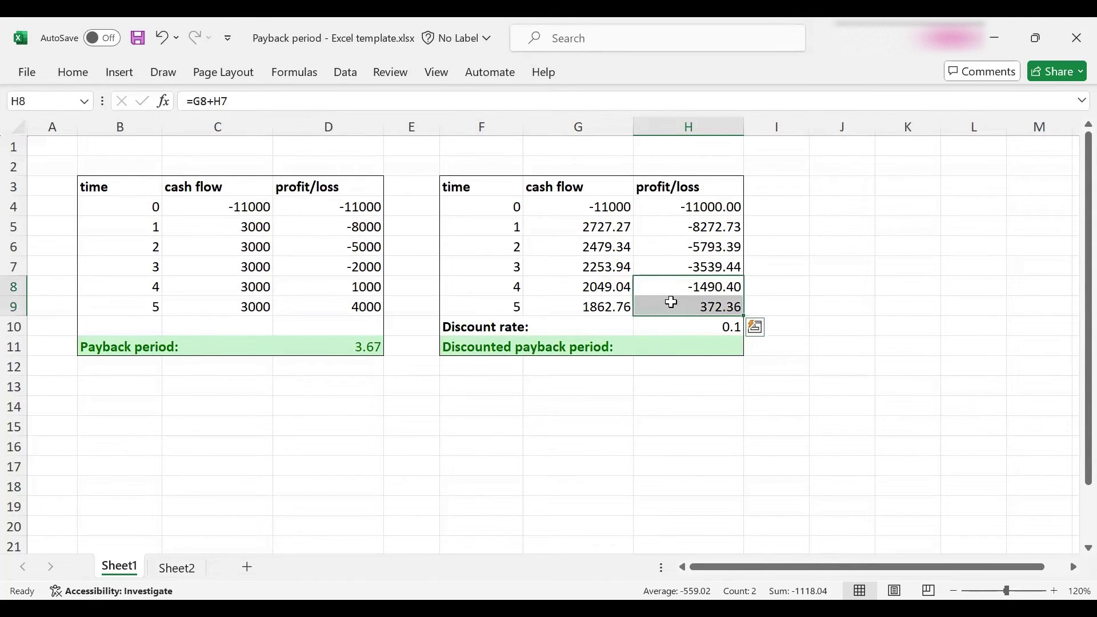
# Enter =4+(-H8/G9) in H11 for a discounted payback period of 4.80.
pyautogui.click(663, 345)
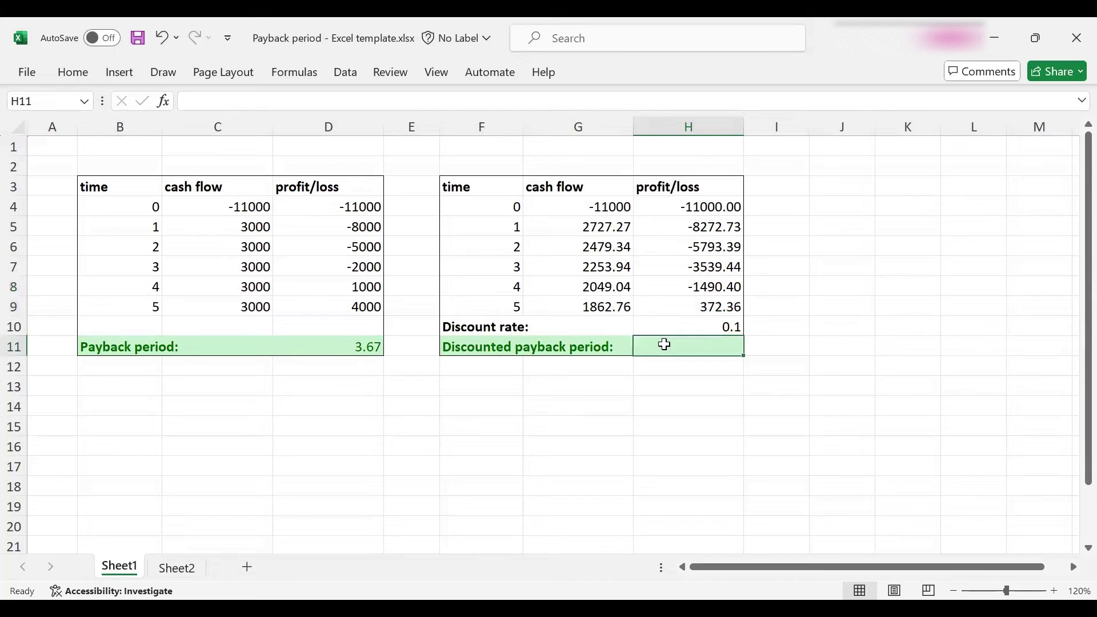
pyautogui.write('=4')
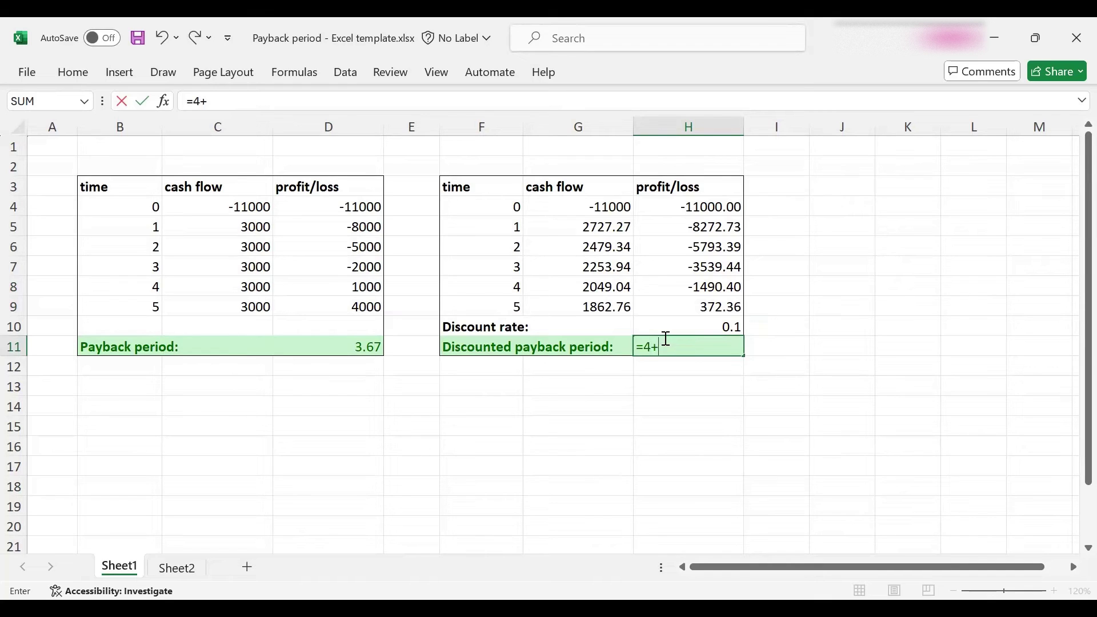
pyautogui.write('+(-')
pyautogui.click(696, 285)
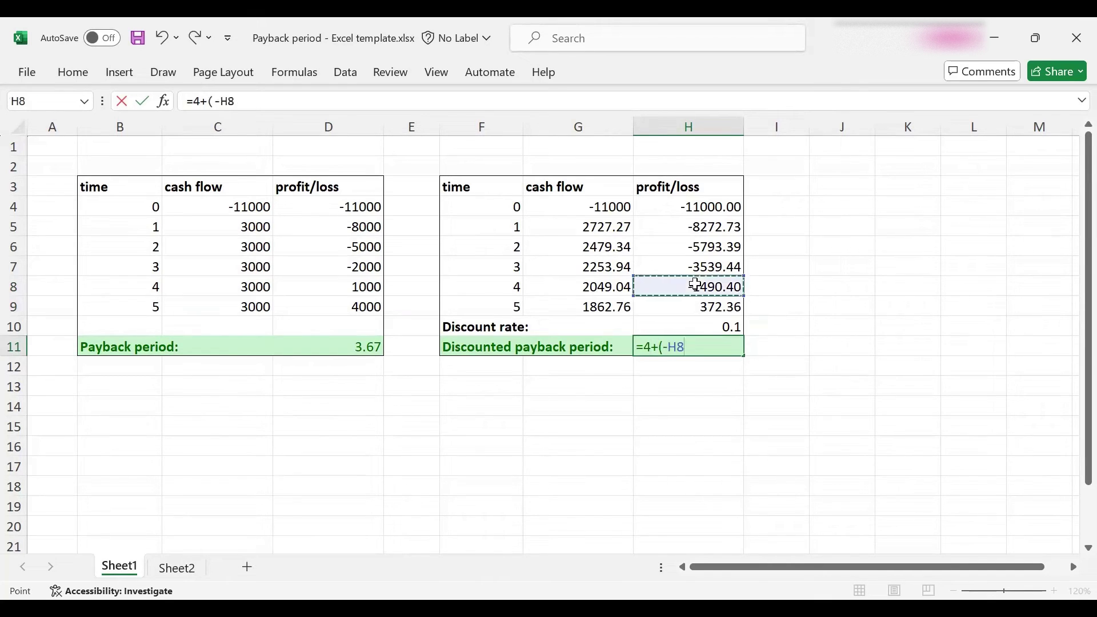
pyautogui.write('/')
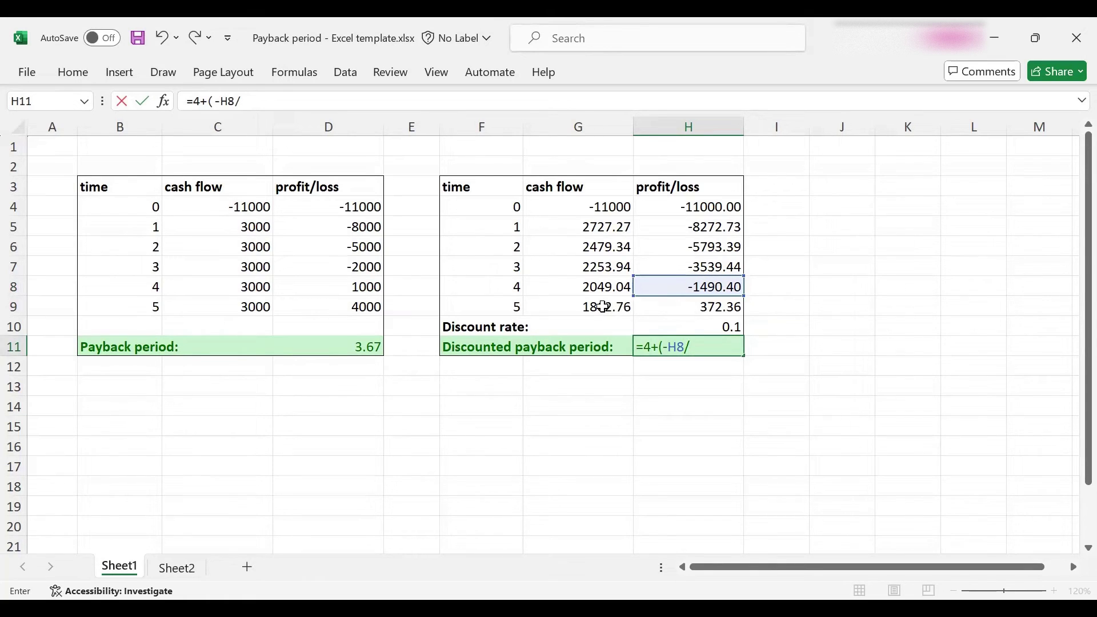
pyautogui.click(603, 307)
pyautogui.write(')')
pyautogui.press('Return')
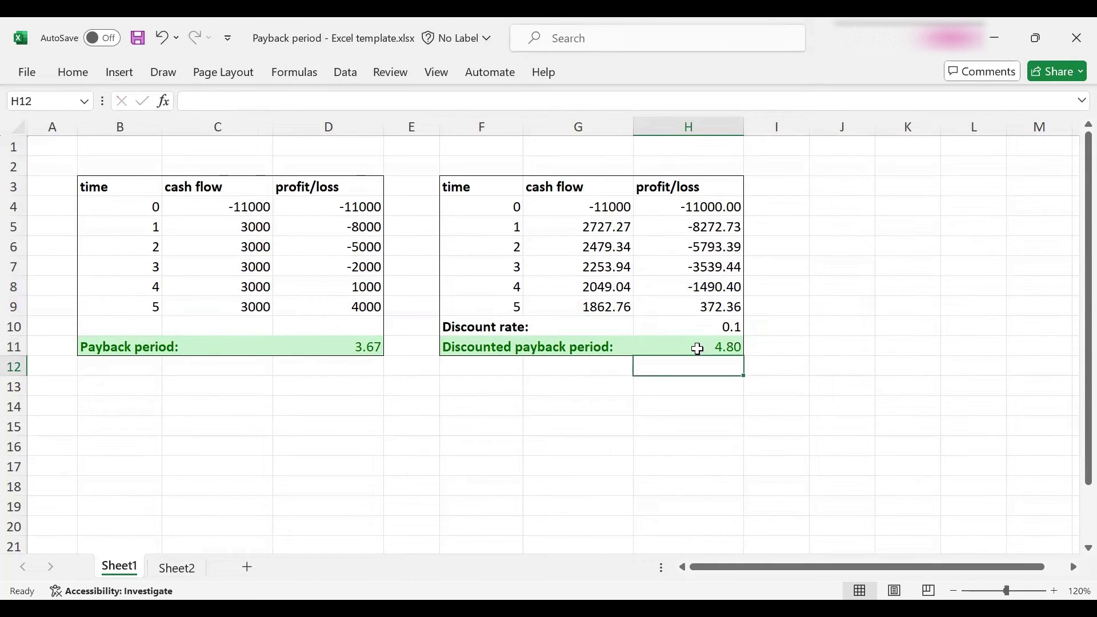
pyautogui.click(698, 350)
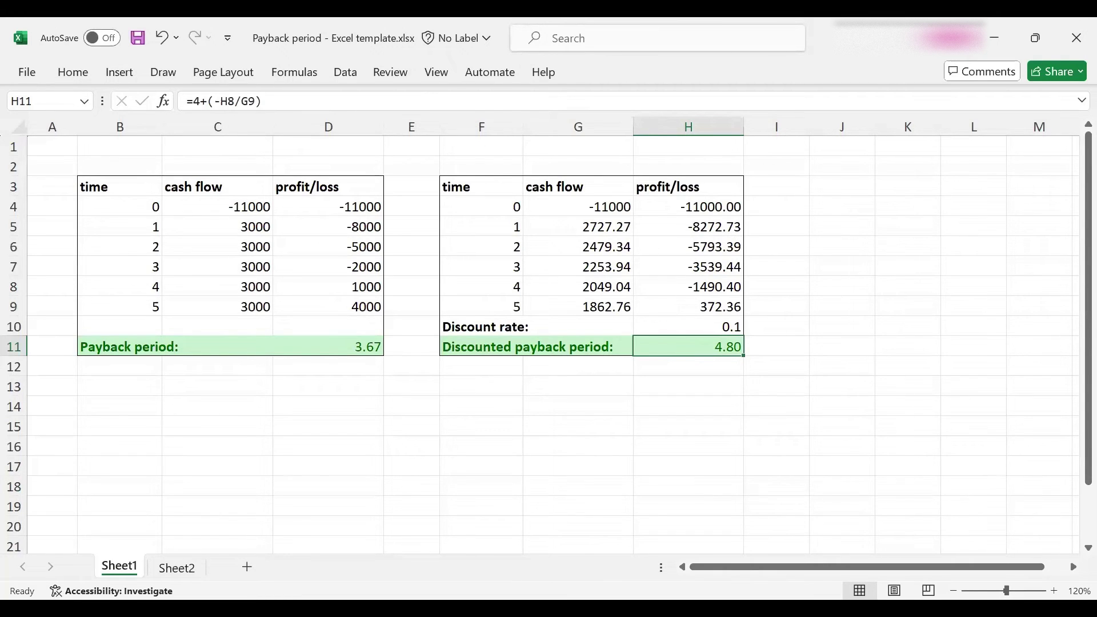
pyautogui.scroll(-2, 974, 486)
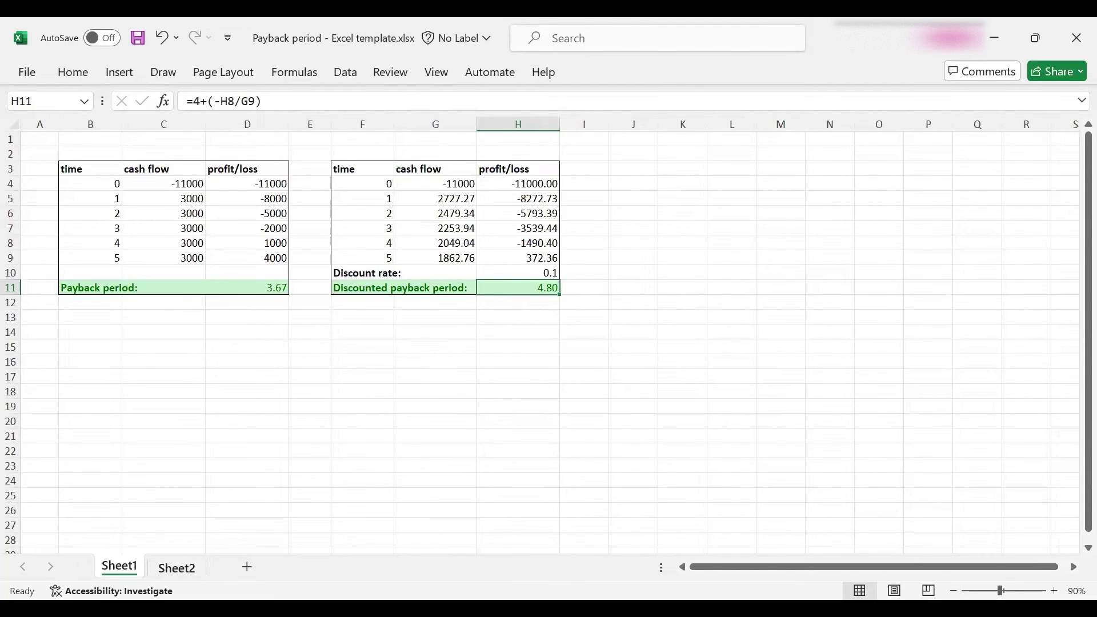
# On Sheet2, enter a 10% discount rate in L2 and confirm the discounted payback reads 4.80.
pyautogui.click(176, 567)
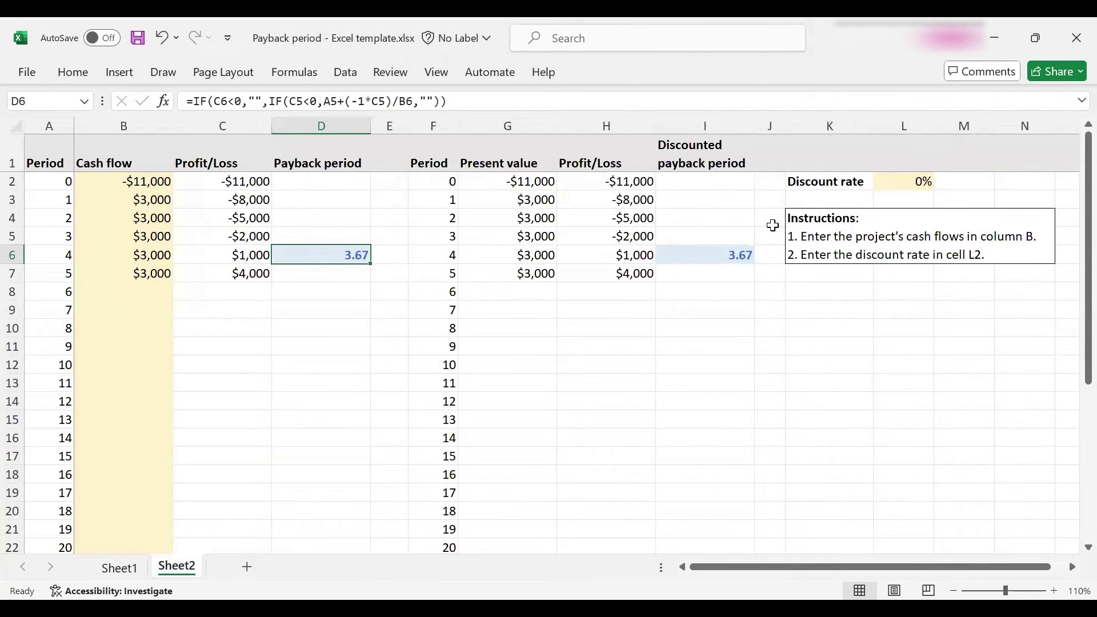
pyautogui.click(708, 255)
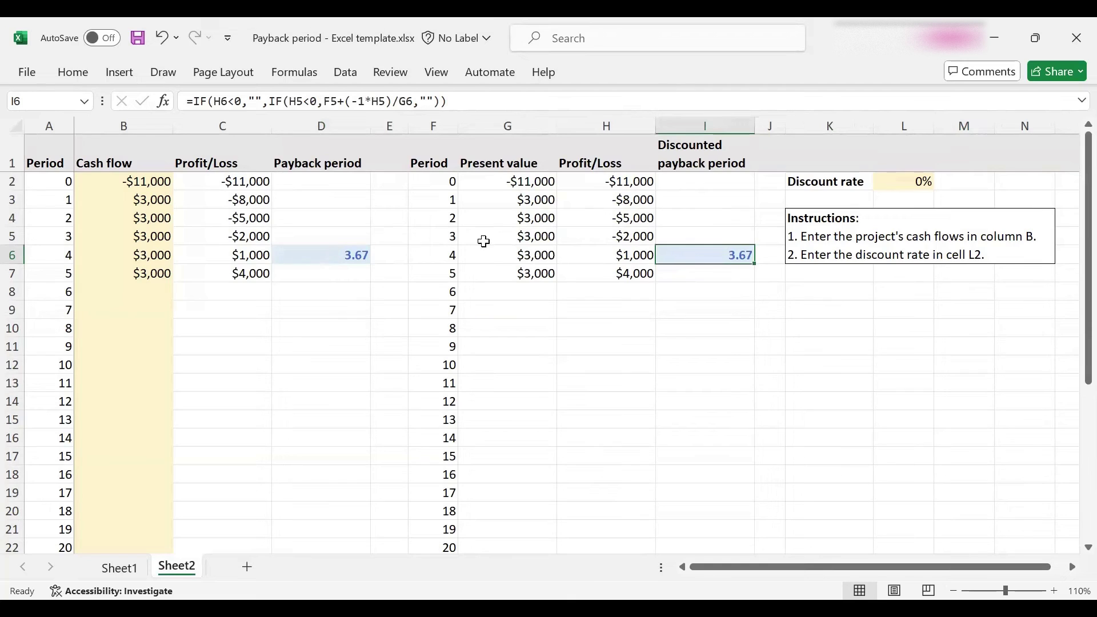
pyautogui.click(890, 180)
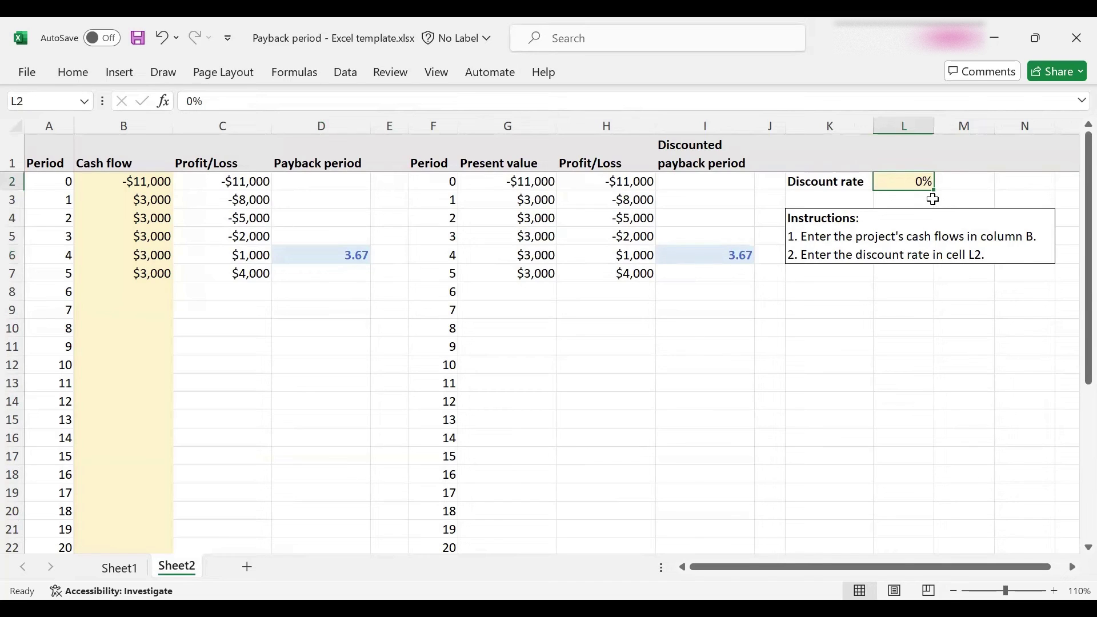
pyautogui.write('10')
pyautogui.press('Return')
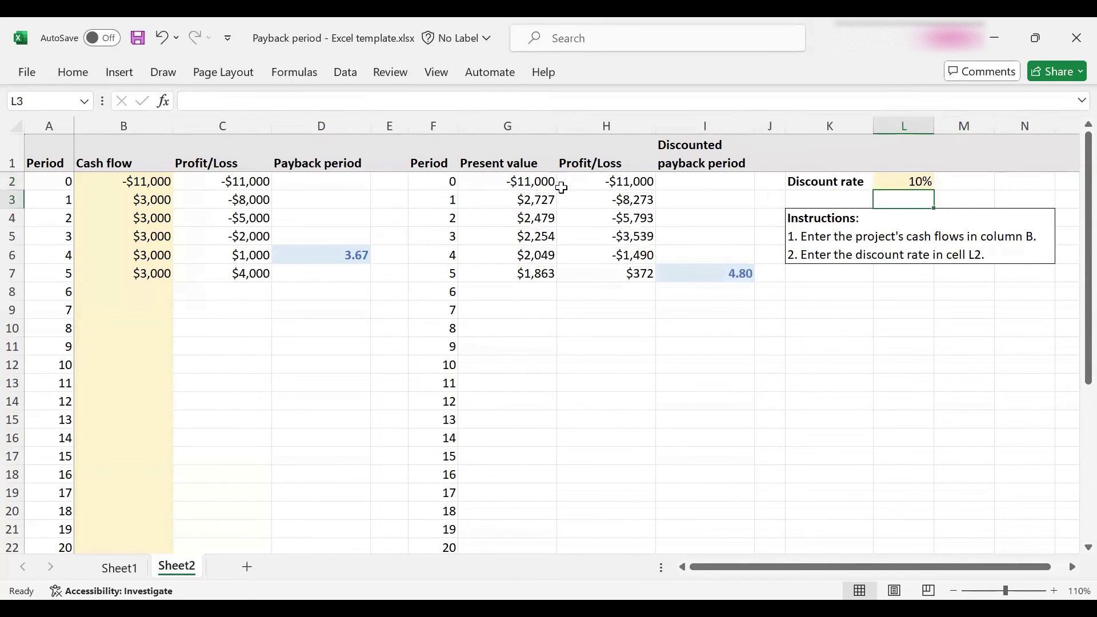
pyautogui.click(676, 272)
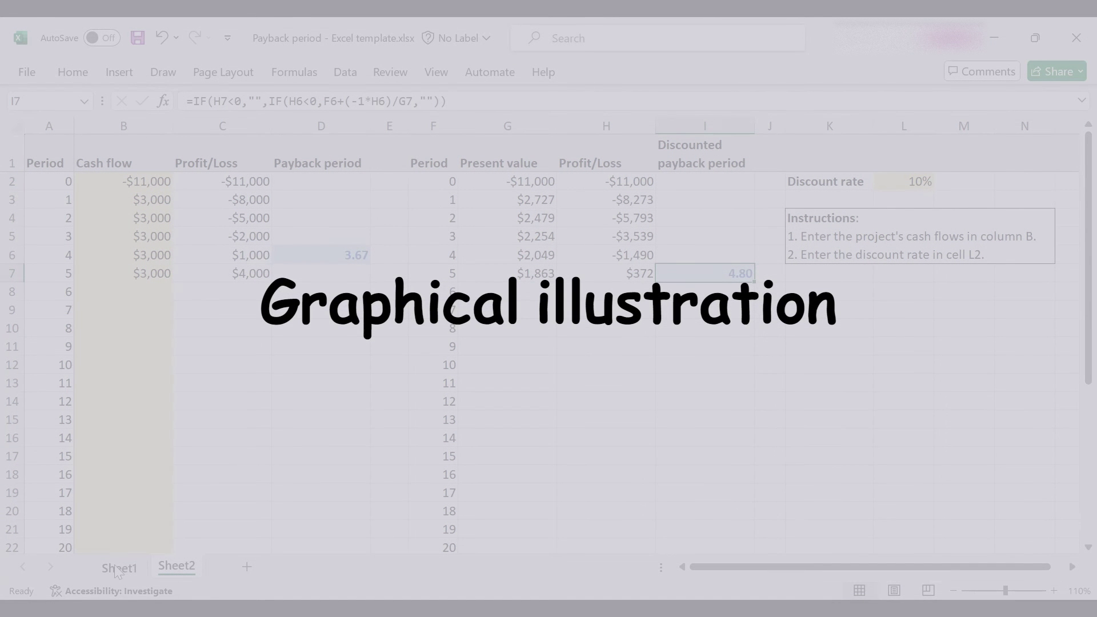
# On Sheet1, select empty cell J5 and insert a blank 2-D line chart.
pyautogui.click(118, 567)
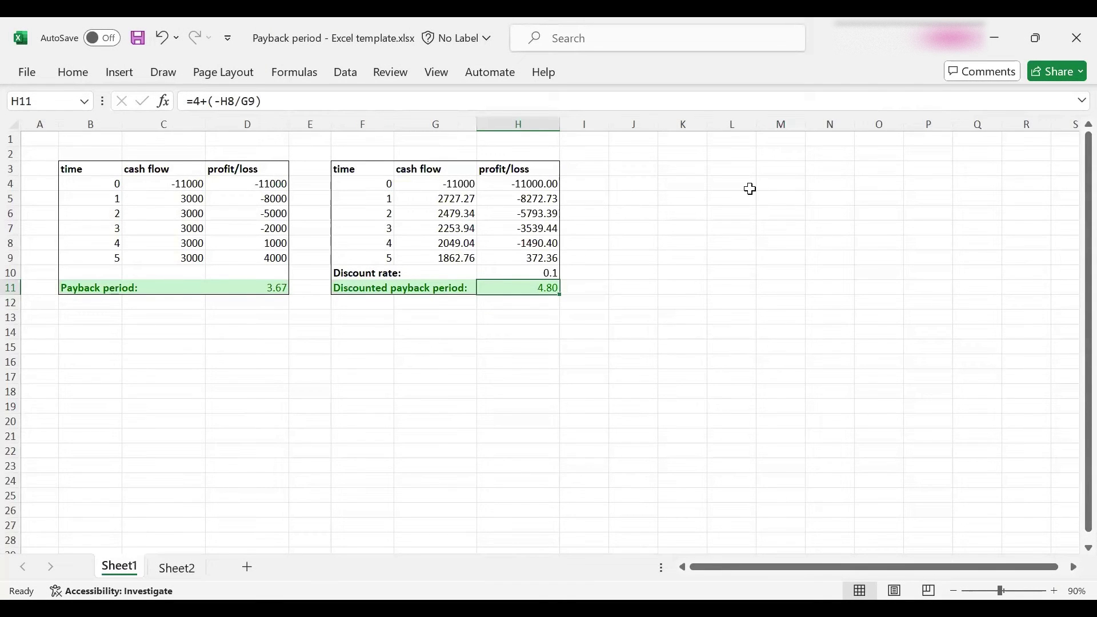
pyautogui.click(636, 199)
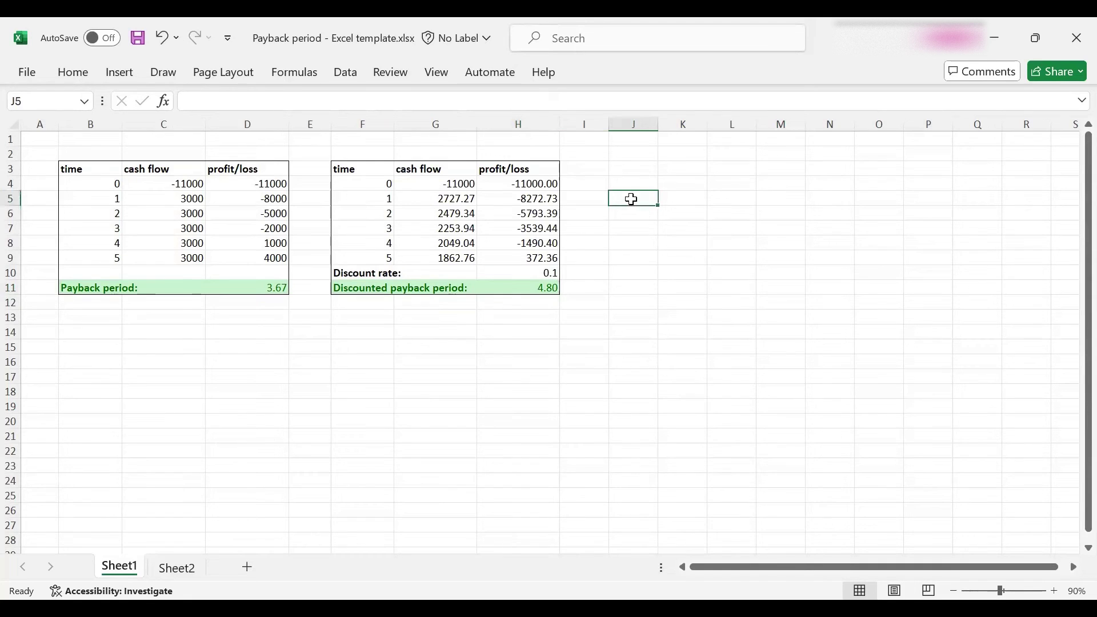
pyautogui.click(112, 73)
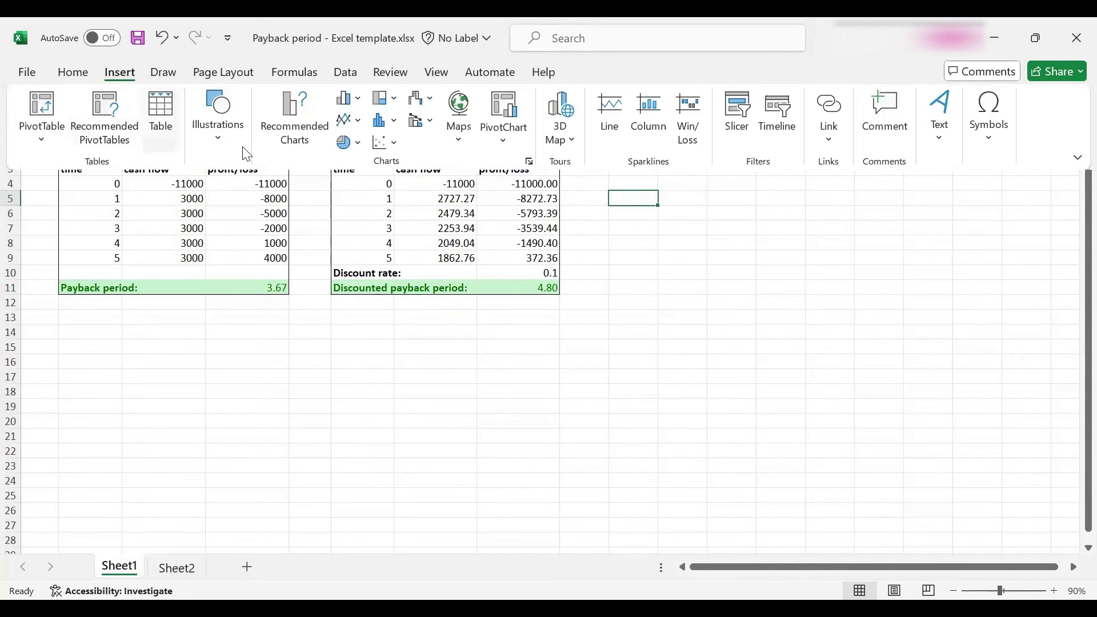
pyautogui.click(350, 120)
pyautogui.click(349, 181)
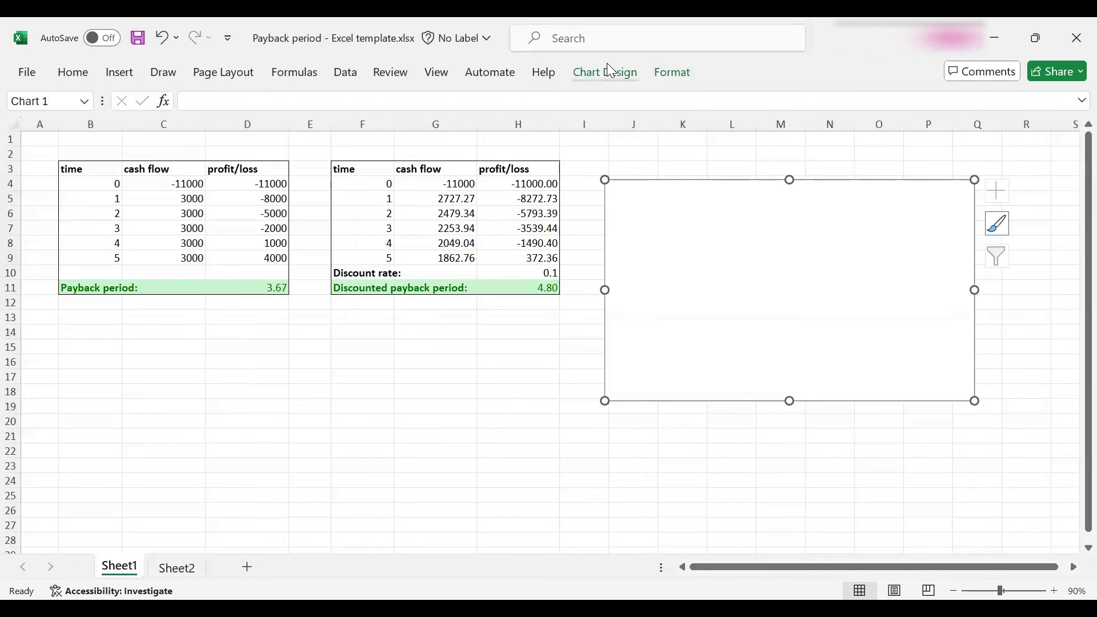
# Add a chart series named 'payback period' using the profit/loss values D4:D9.
pyautogui.click(627, 76)
pyautogui.click(885, 120)
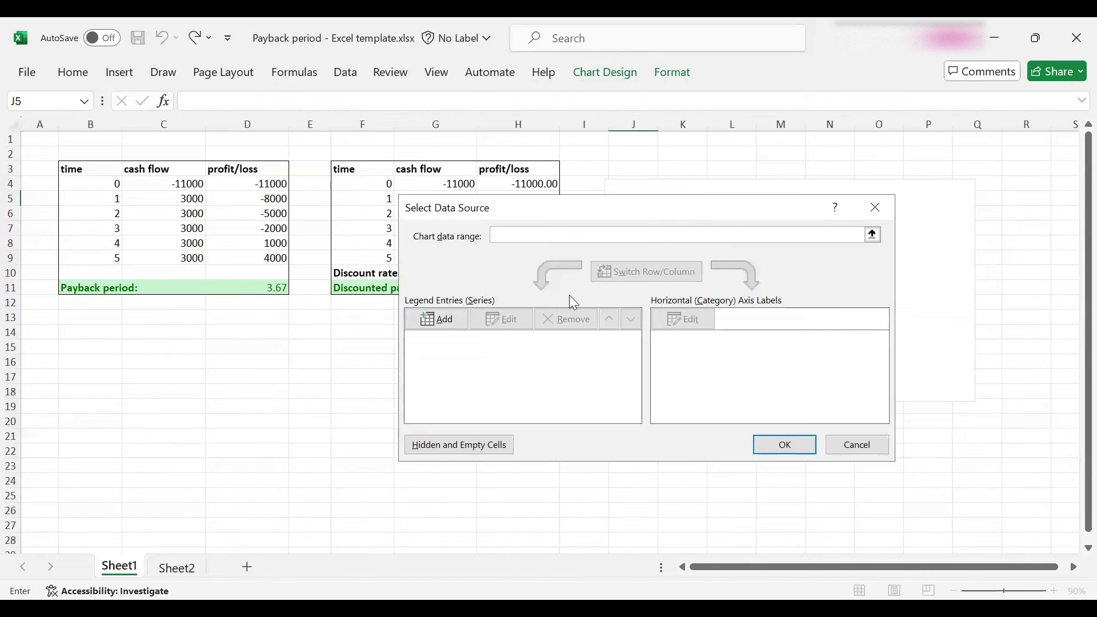
pyautogui.click(441, 317)
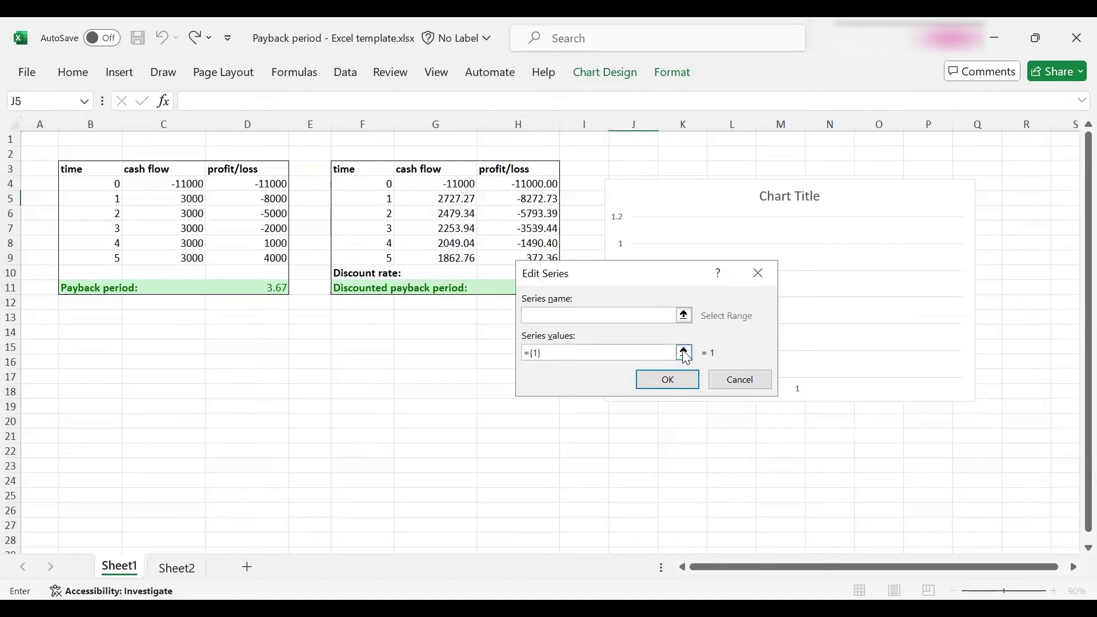
pyautogui.write('payback period')
pyautogui.click(684, 352)
pyautogui.click(765, 300)
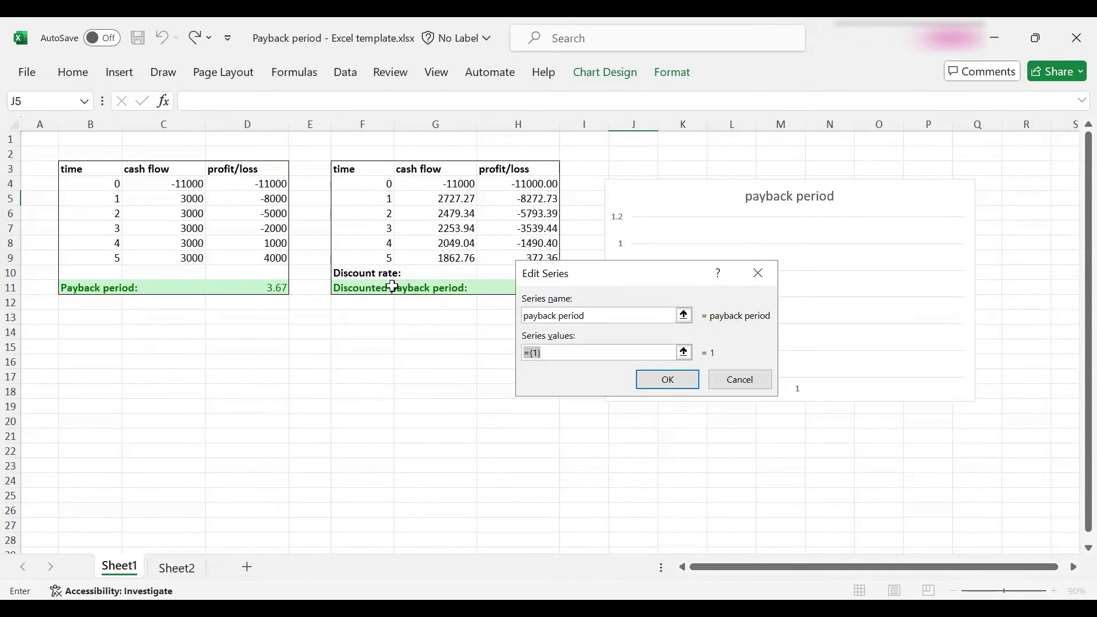
pyautogui.click(684, 353)
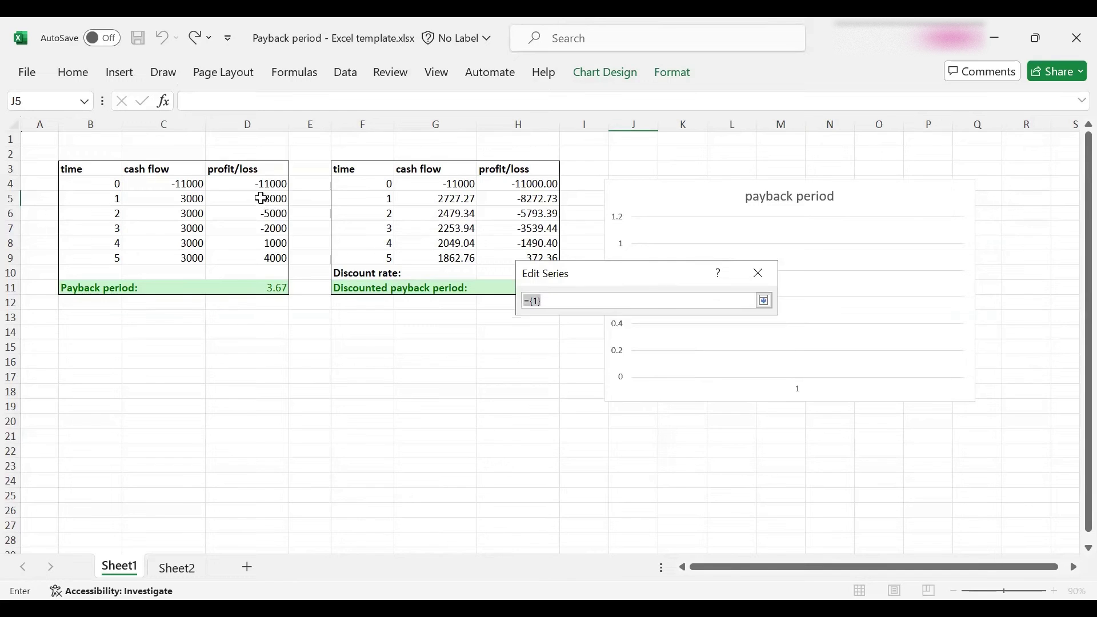
pyautogui.moveTo(262, 189); pyautogui.dragTo(261, 201)
pyautogui.moveTo(261, 253); pyautogui.dragTo(269, 255)
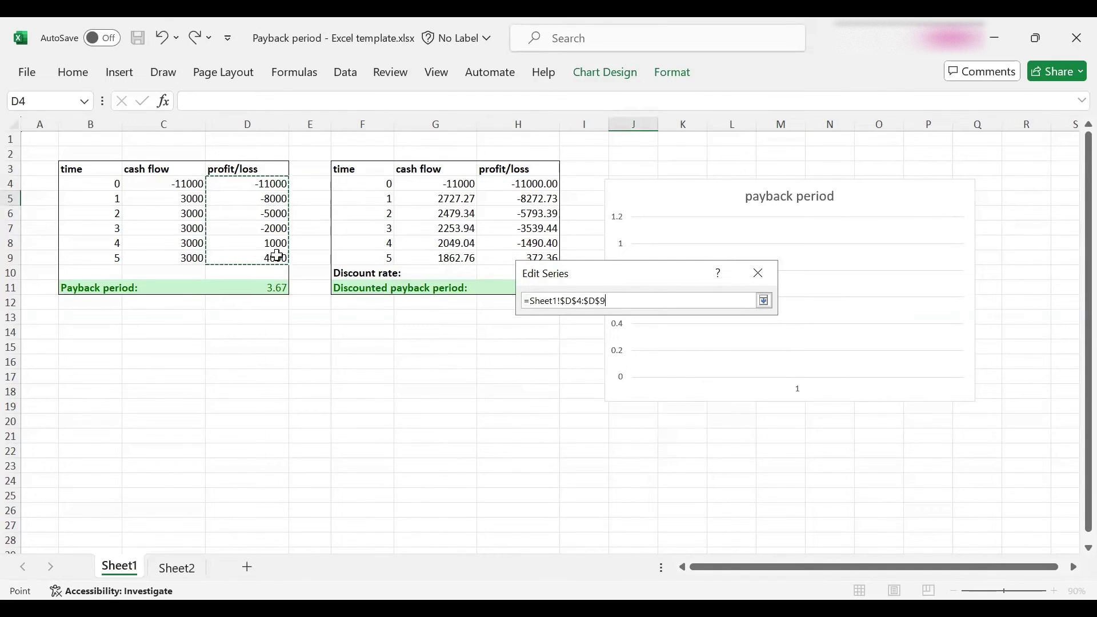
pyautogui.click(765, 301)
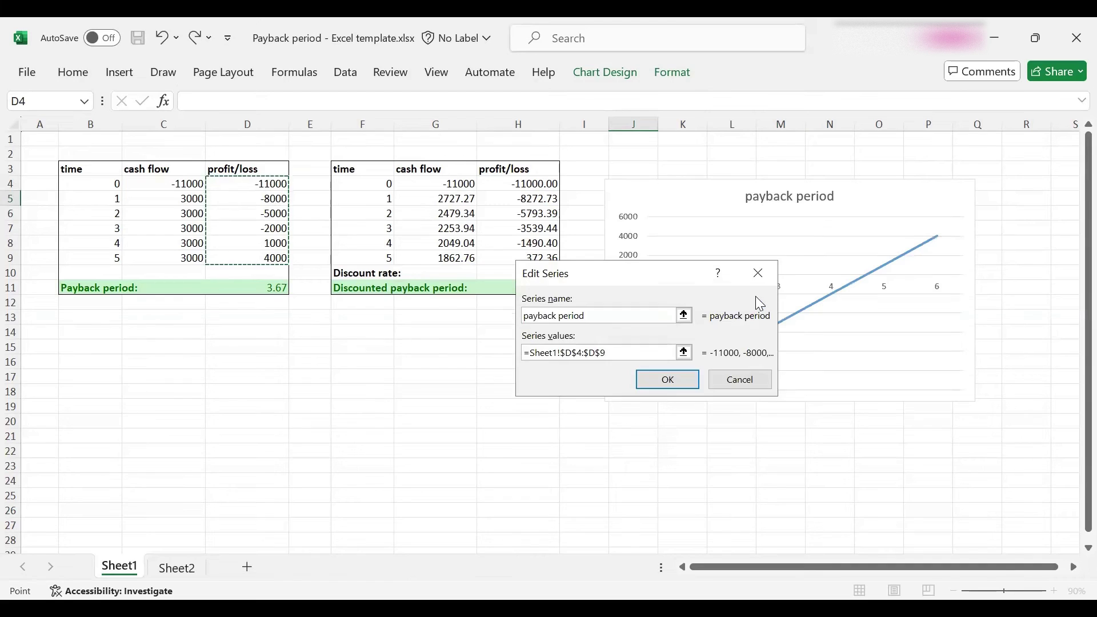
pyautogui.click(676, 381)
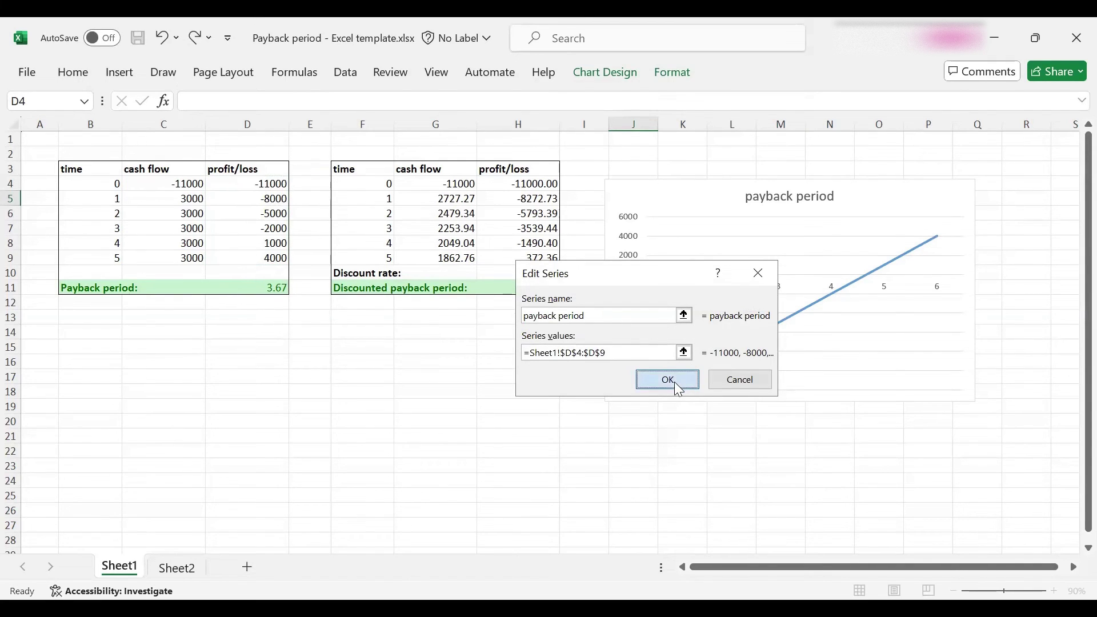
# Set the chart's horizontal axis labels to the time values B4:B9.
pyautogui.scroll(-1, 750, 380)
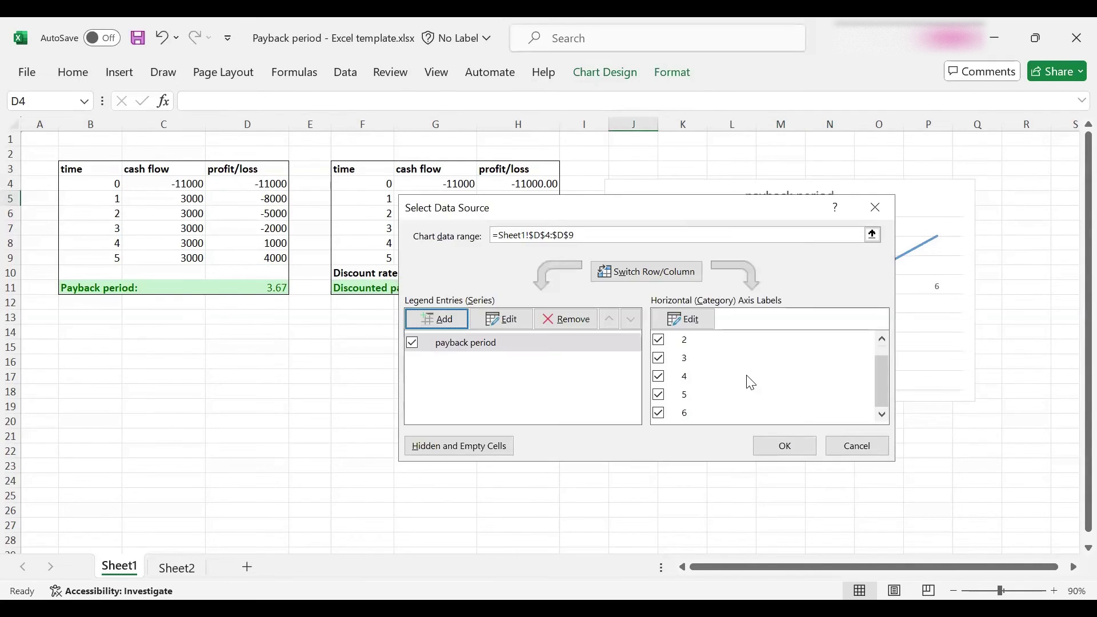
pyautogui.click(692, 323)
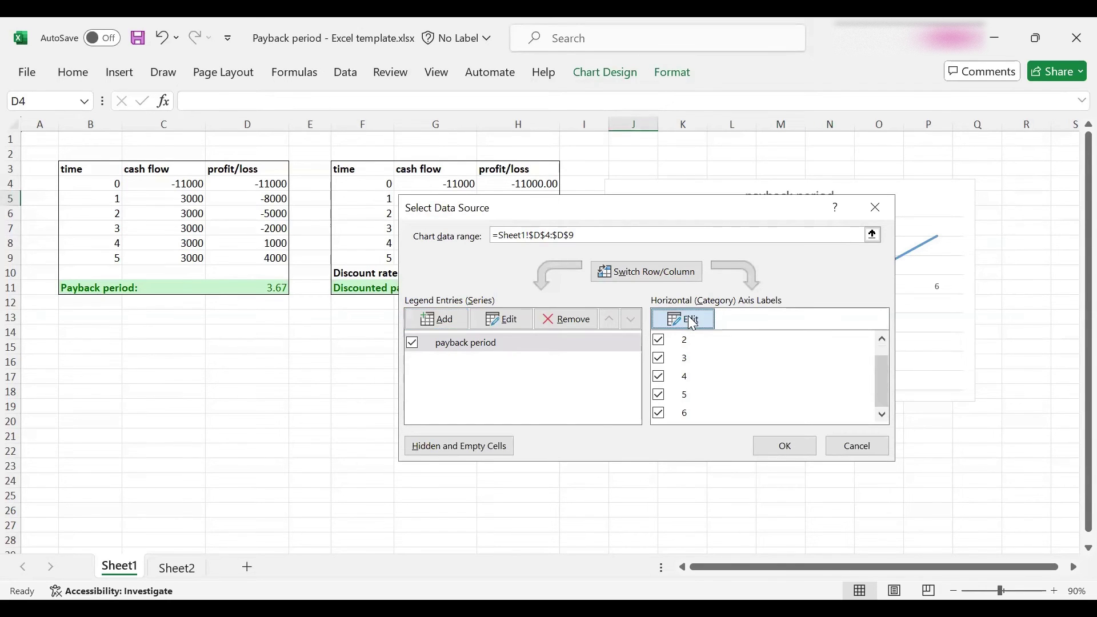
pyautogui.click(684, 337)
pyautogui.moveTo(103, 187); pyautogui.dragTo(108, 256)
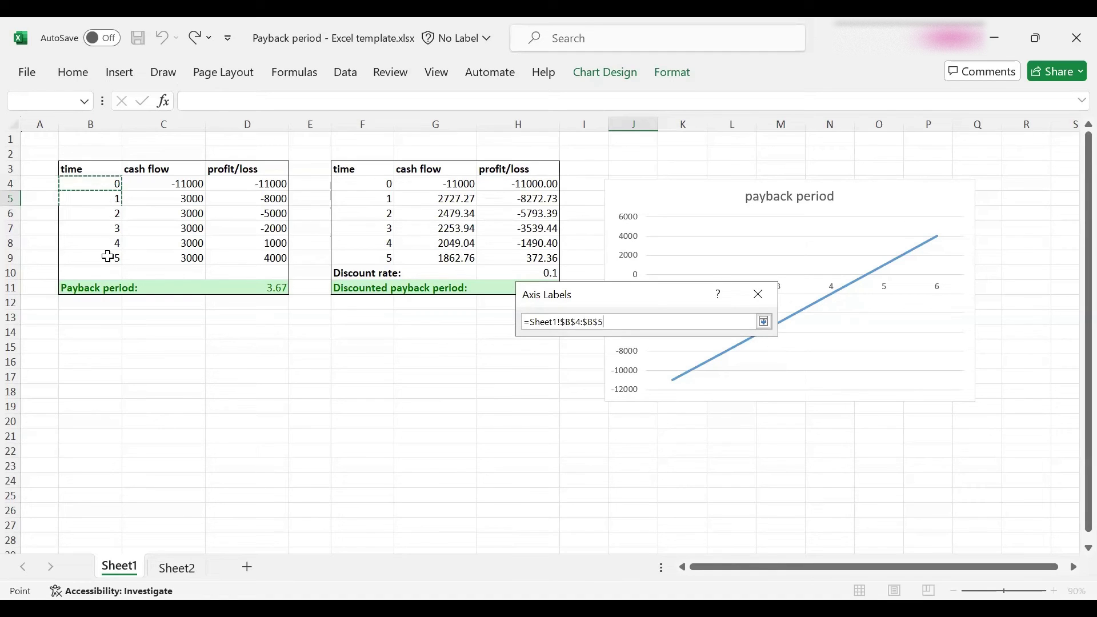
pyautogui.click(764, 324)
pyautogui.click(668, 359)
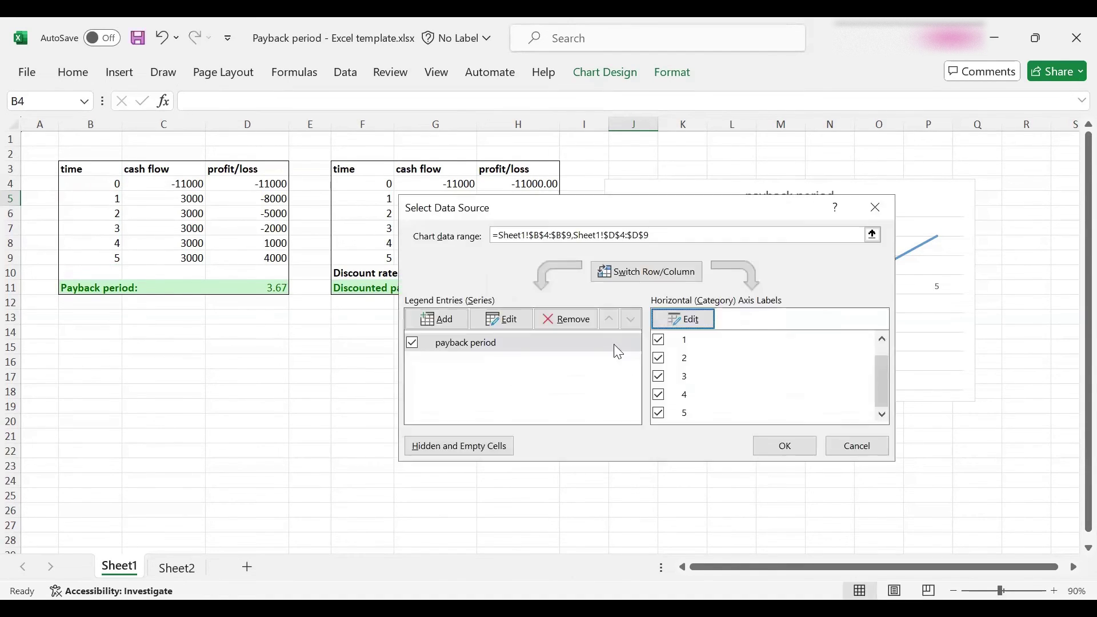
# Add a second series 'discounted payback period' from H4:H9 and close Select Data.
pyautogui.click(442, 323)
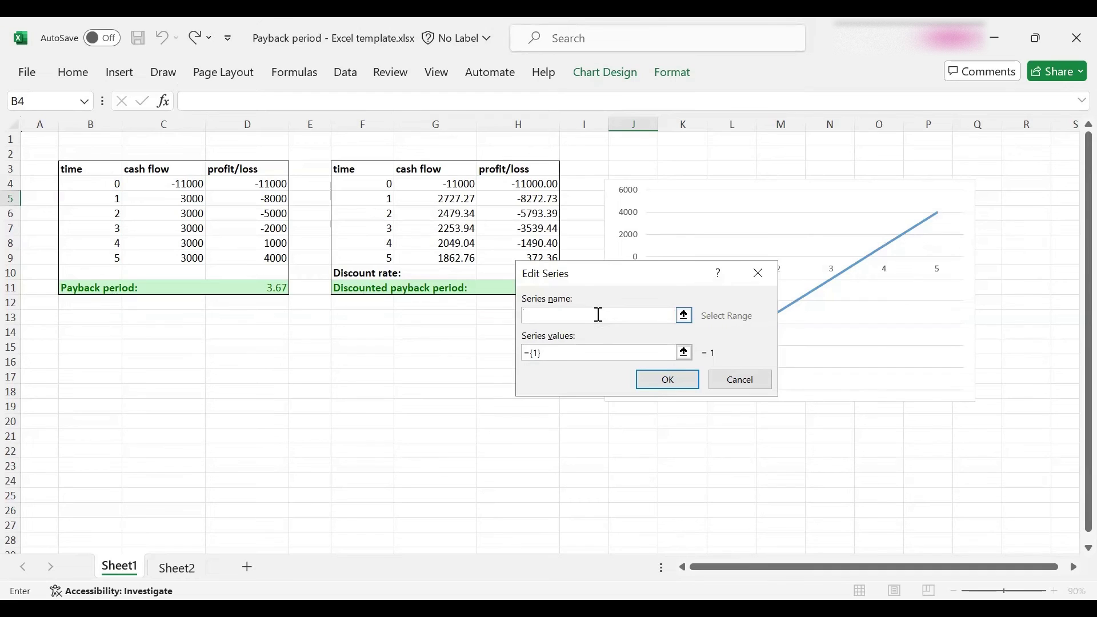
pyautogui.write('discounted payback period')
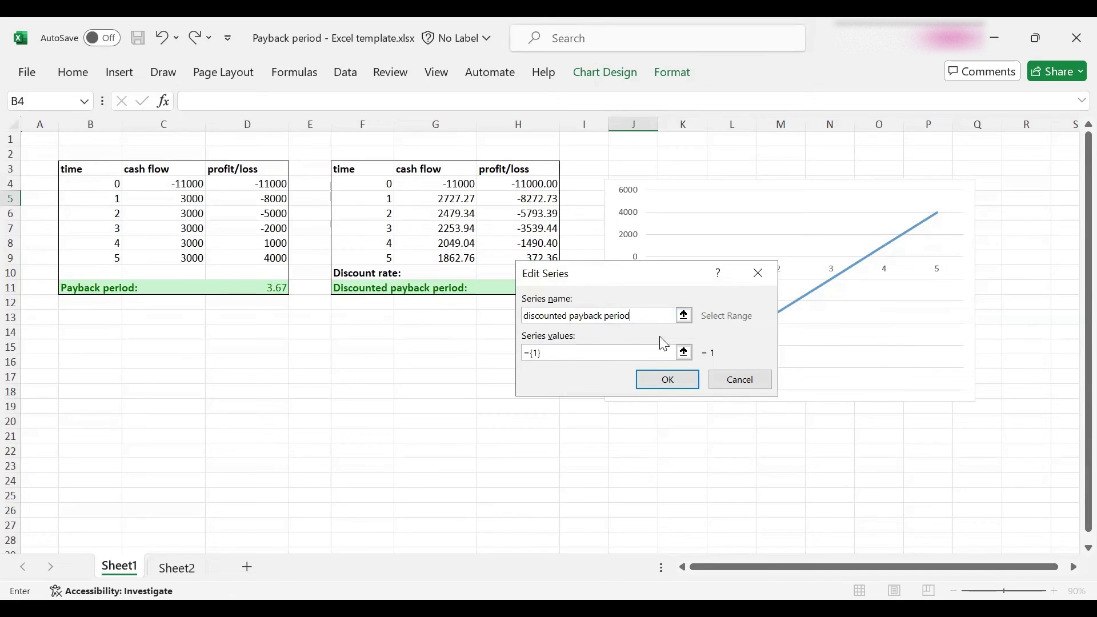
pyautogui.click(684, 353)
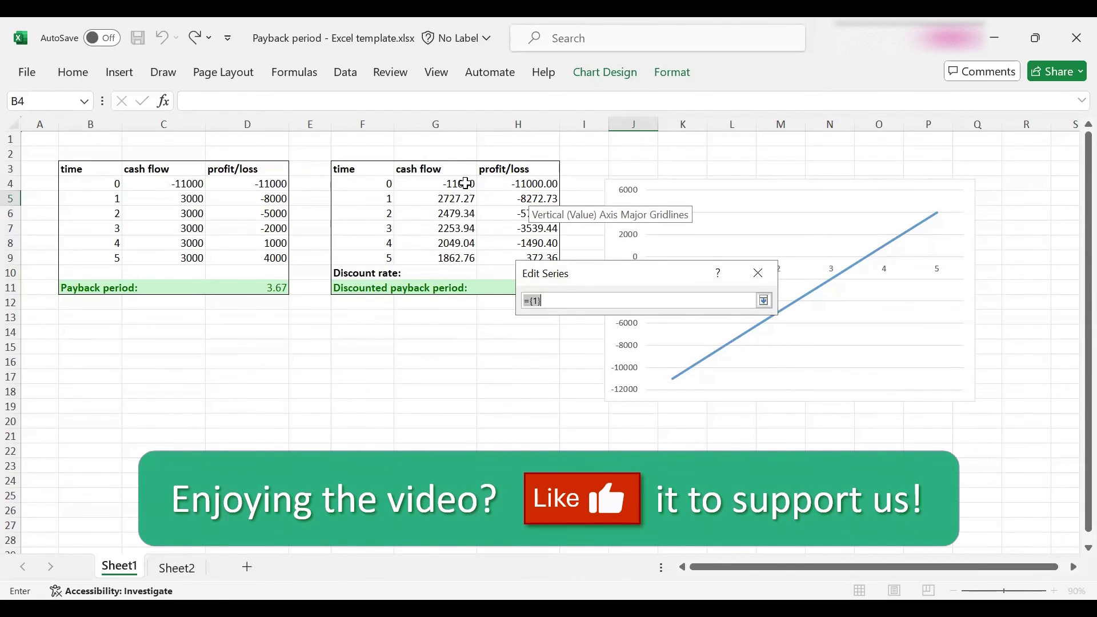
pyautogui.moveTo(499, 184); pyautogui.dragTo(505, 260)
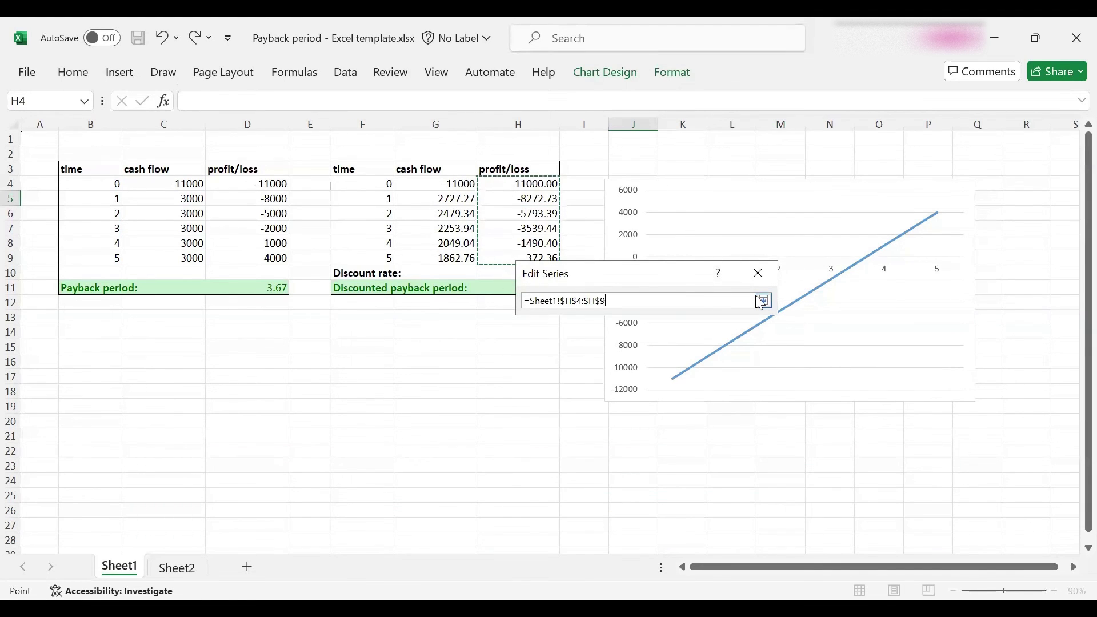
pyautogui.click(763, 301)
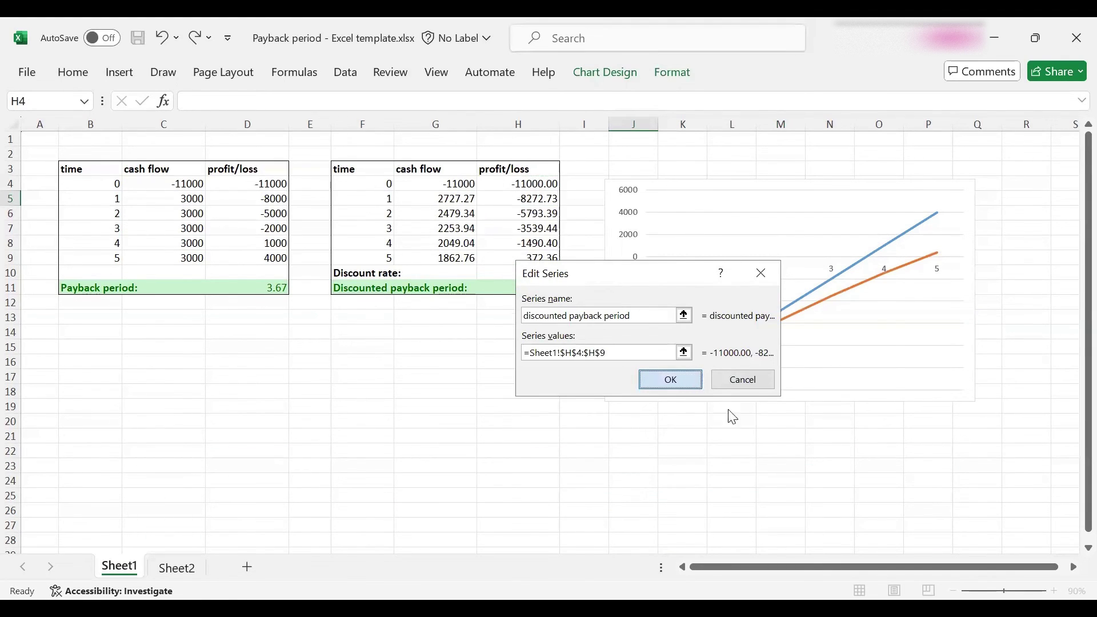
pyautogui.click(784, 444)
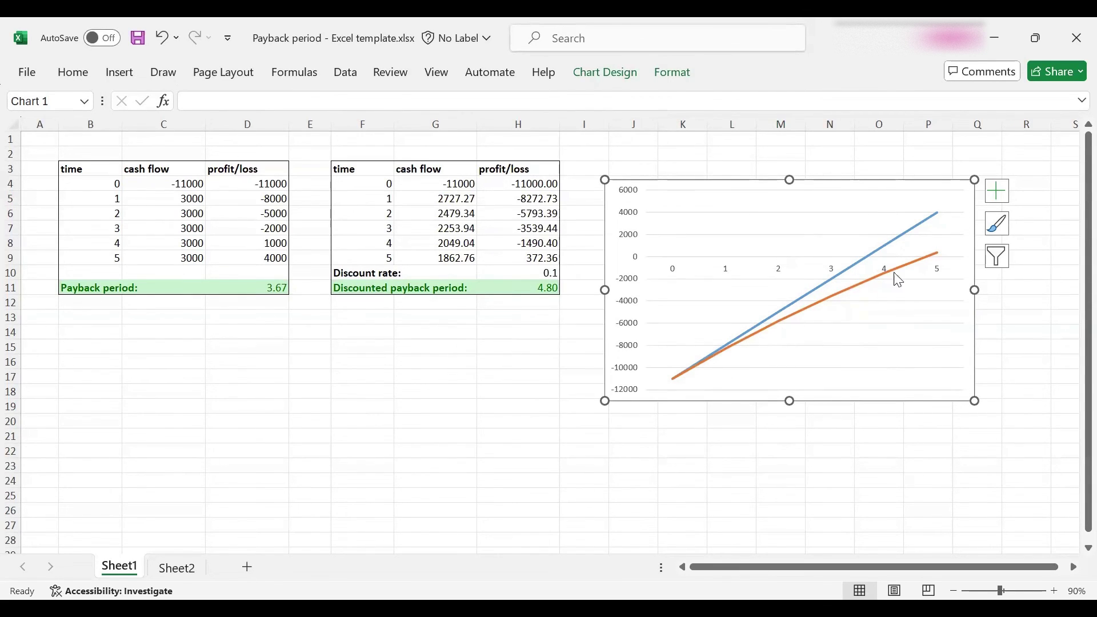
pyautogui.moveTo(915, 265)
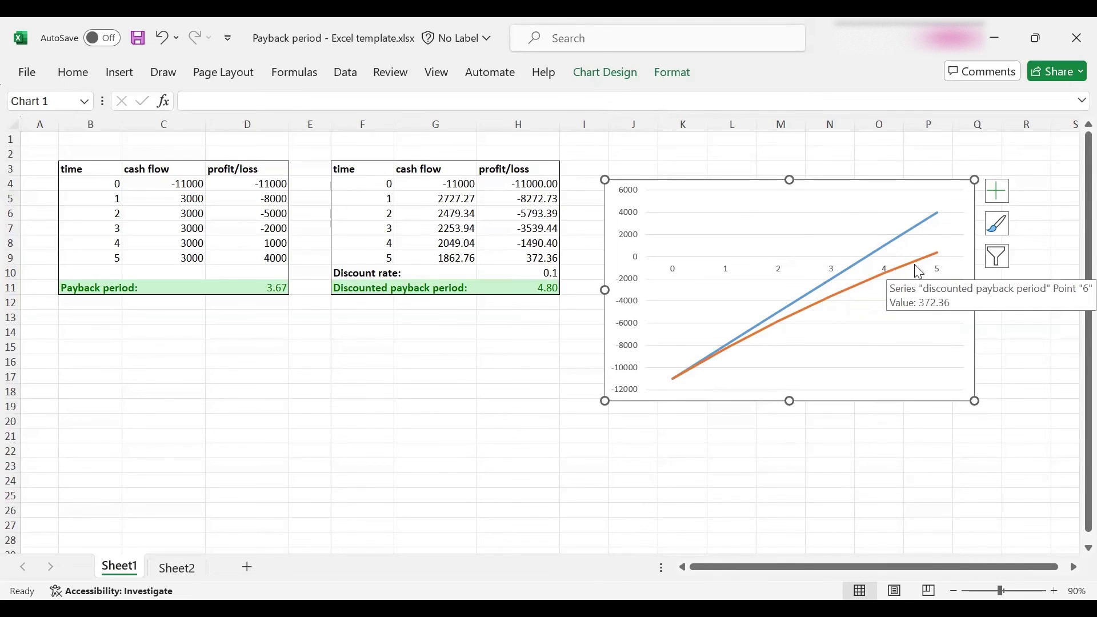
pyautogui.moveTo(870, 264)
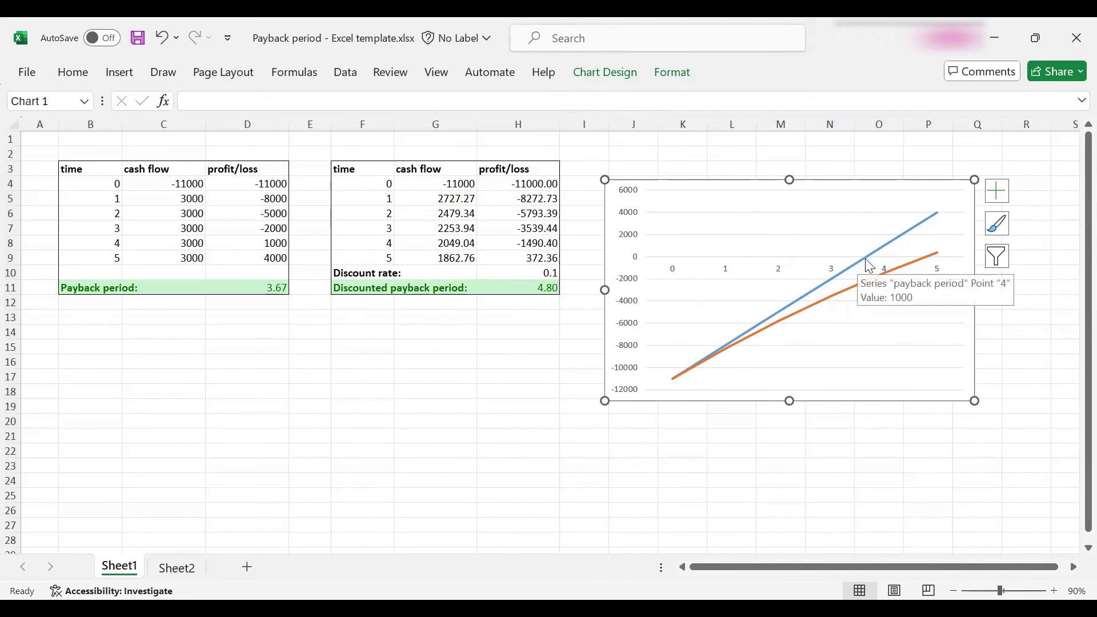